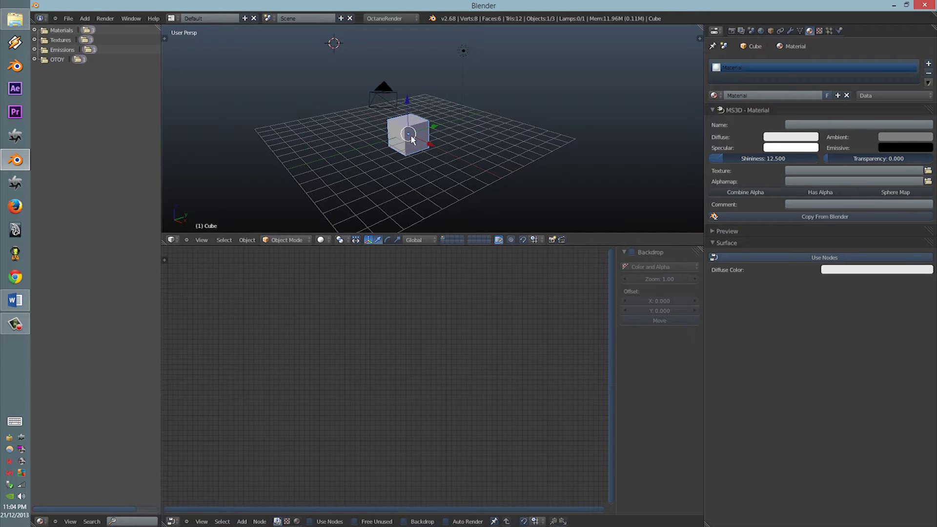
Step: In front orthographic view, raise the cube above the origin and scale it up about 1.38 times
key("KP_1")
key("KP_5")
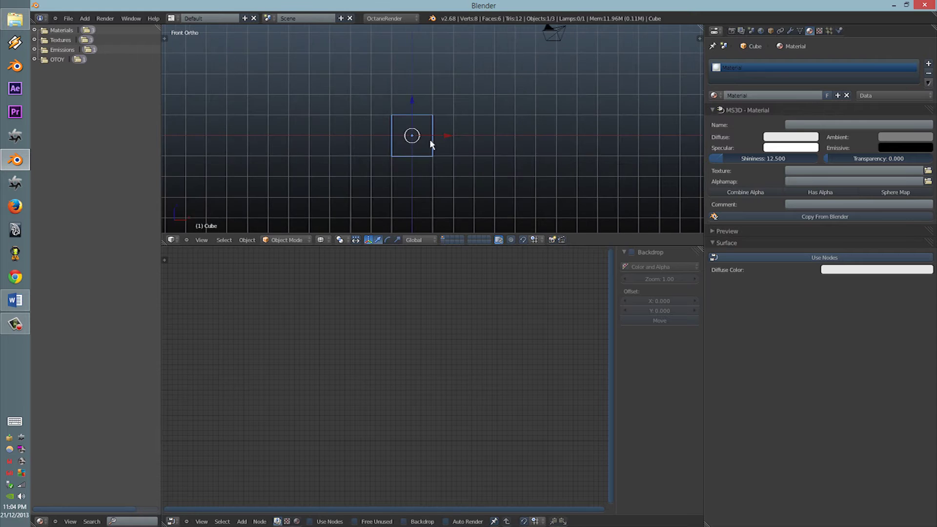
key("g")
left_click(428, 124)
key("s")
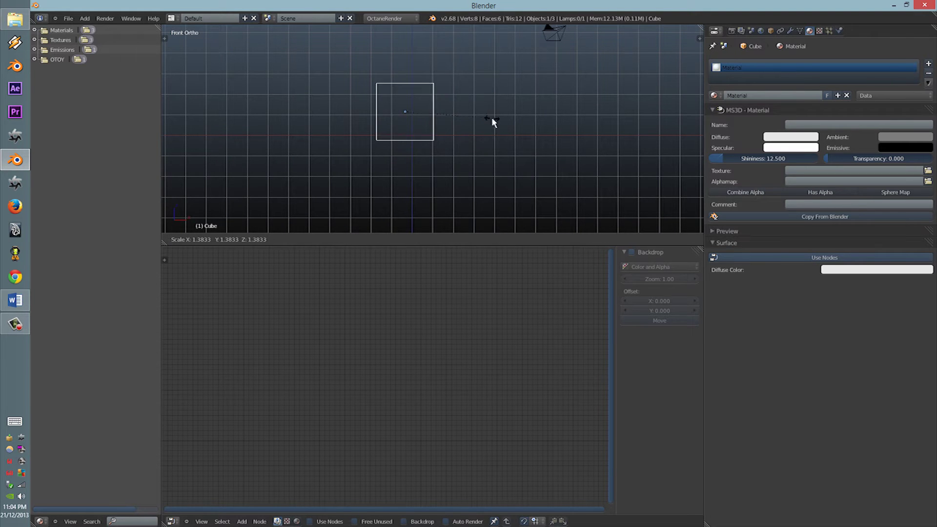
left_click(491, 118)
key("g")
left_click(494, 109)
Step: Add a plane mesh and scale it up into a large ground extending far beyond the cube on both sides
key("shift+a")
left_click(513, 114)
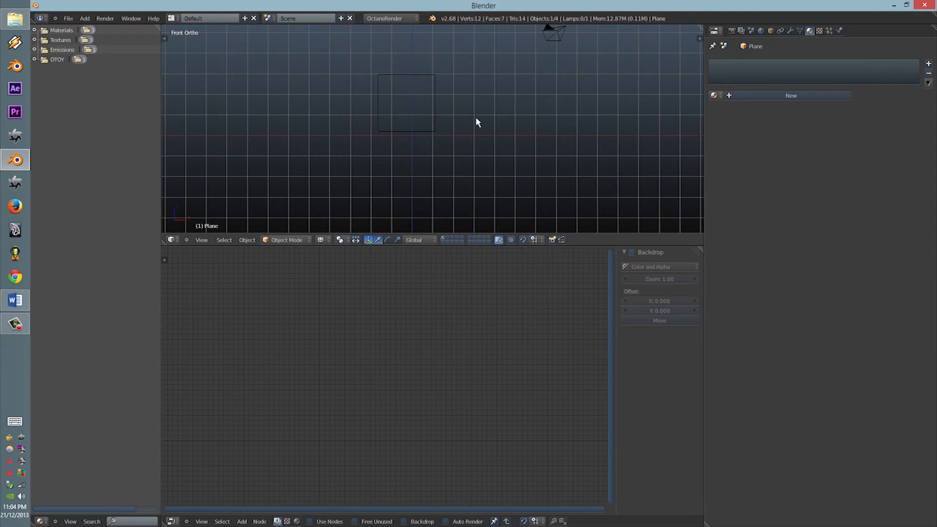
scroll(494, 128, "down", 6)
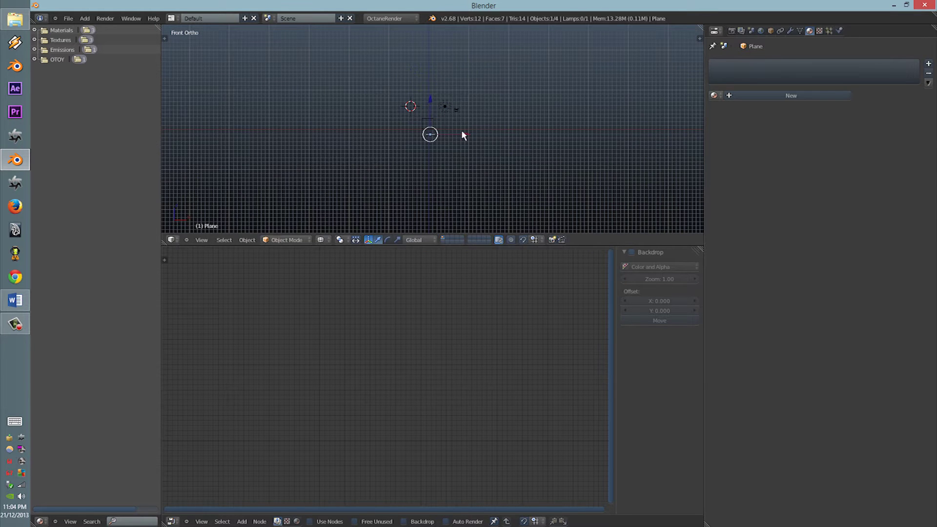
scroll(487, 122, "up", 3)
key("s")
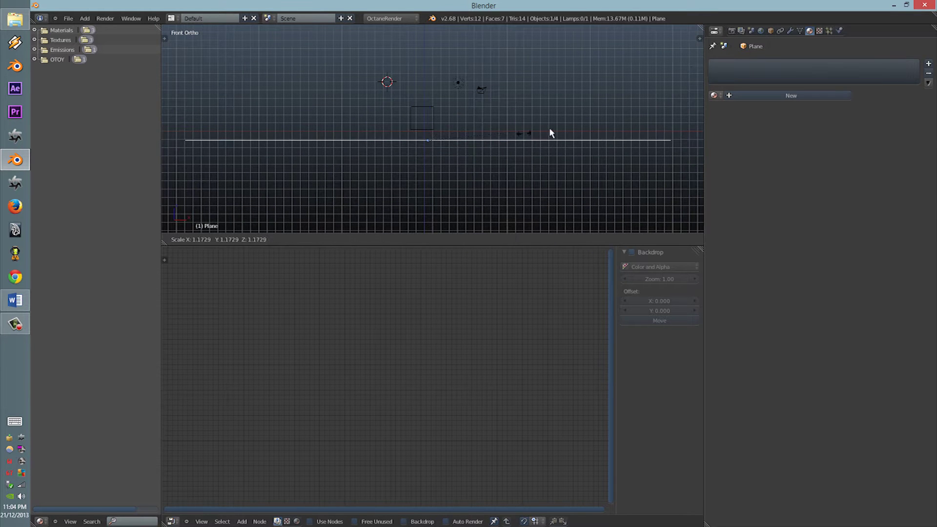
left_click(561, 132)
Step: Move the ground plane vertically so it lies just beneath the cube's bottom face
key("g")
left_click(471, 145)
scroll(459, 142, "up", 7)
key("g")
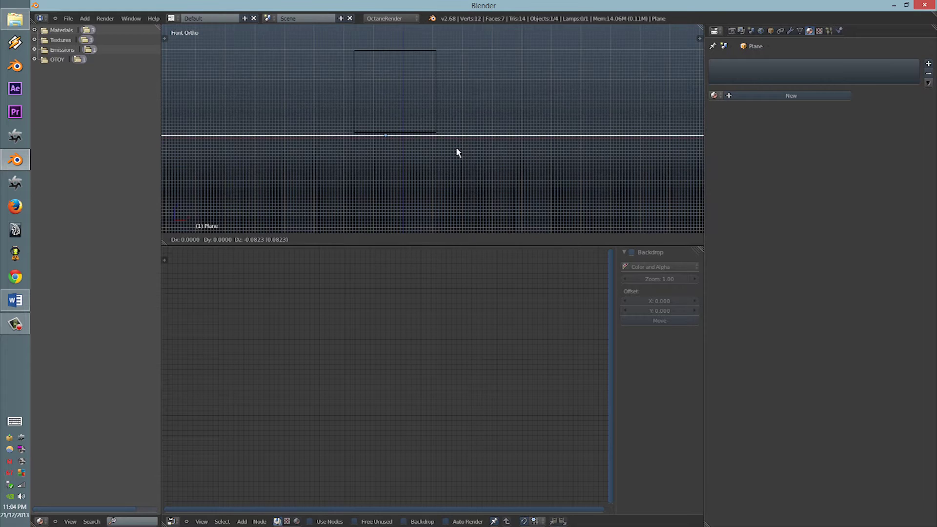
left_click(463, 152)
Step: Subdivide the cube's entire mesh once in Edit Mode
right_click(430, 56)
key("Tab")
key("w")
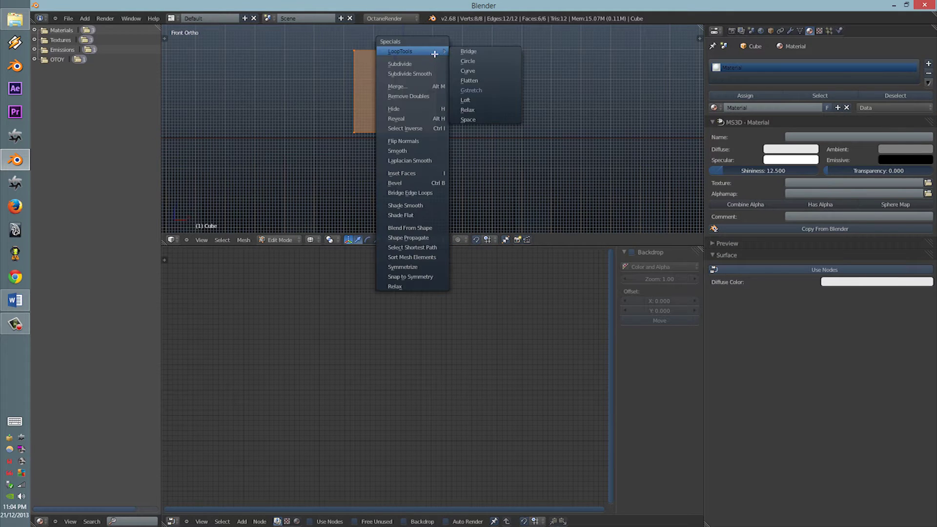
left_click(428, 65)
Step: Try a second subdivision of the cube's mesh, inspect it in solid shading, and undo that extra subdivision
key("w")
left_click(429, 65)
middle_click_drag(429, 65, 413, 115)
key("Tab")
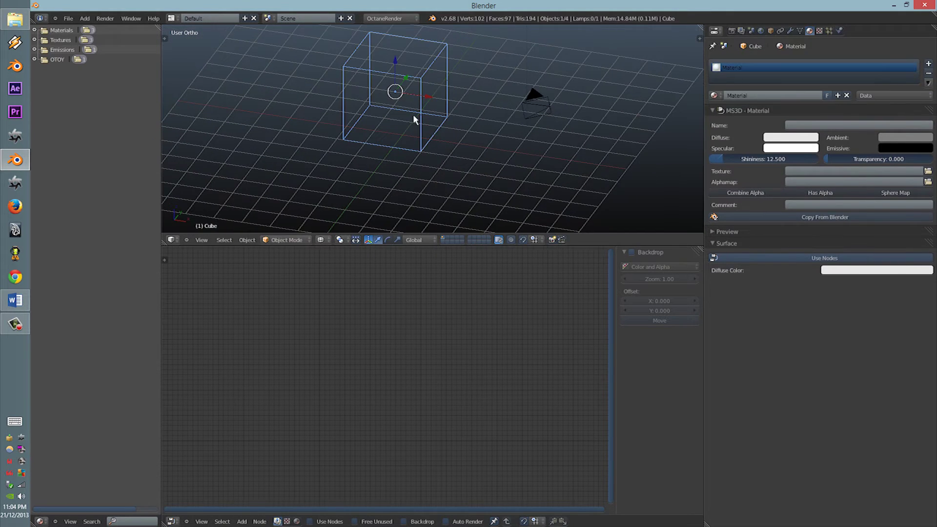
key("z")
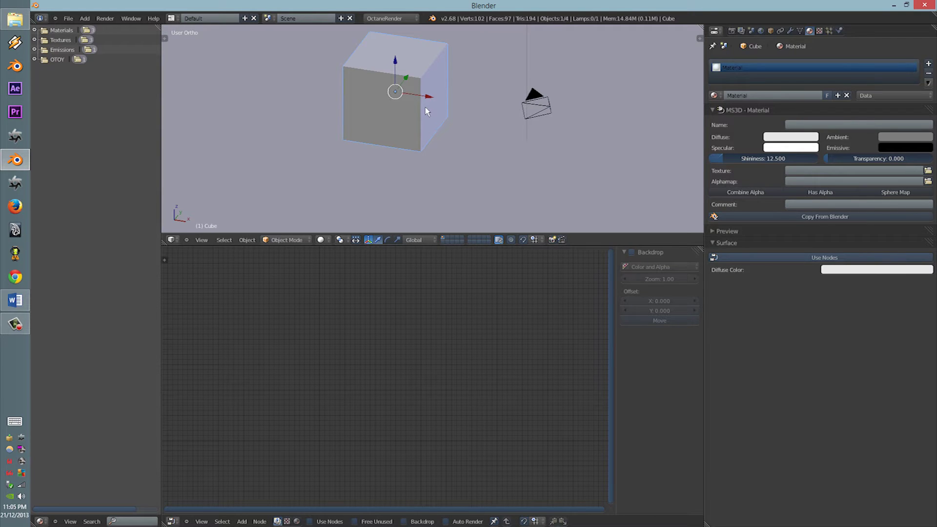
key("Tab")
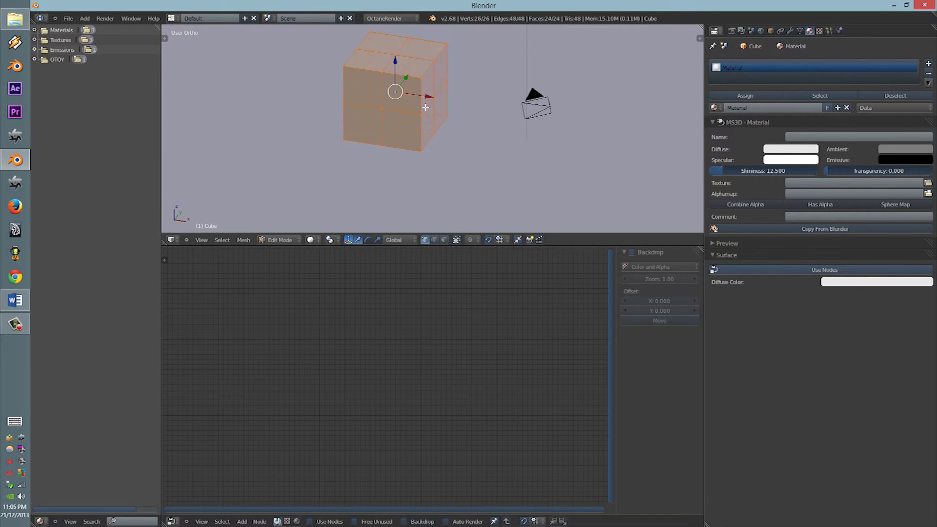
key("Tab")
Step: In front wireframe view, lower the cube so its bottom face rests on the ground plane
key("KP_1")
key("z")
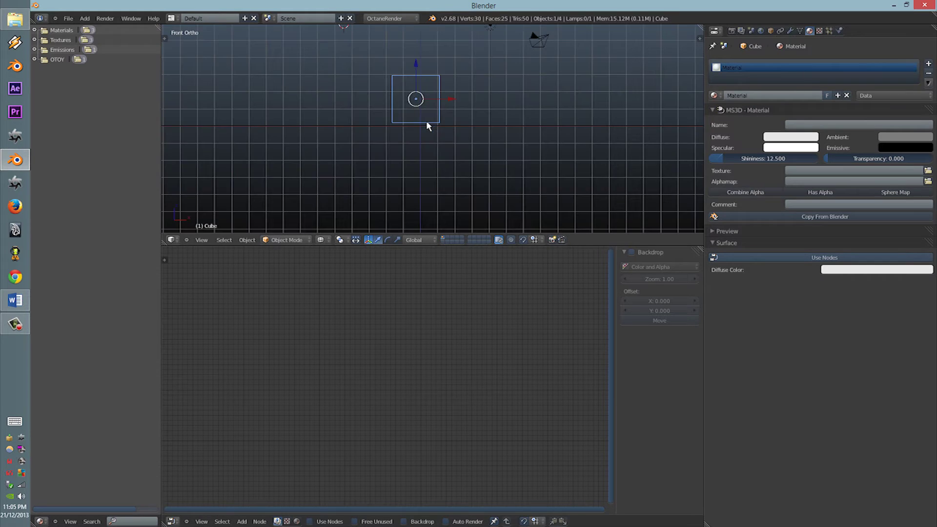
scroll(464, 108, "up", 5)
scroll(465, 113, "down", 5)
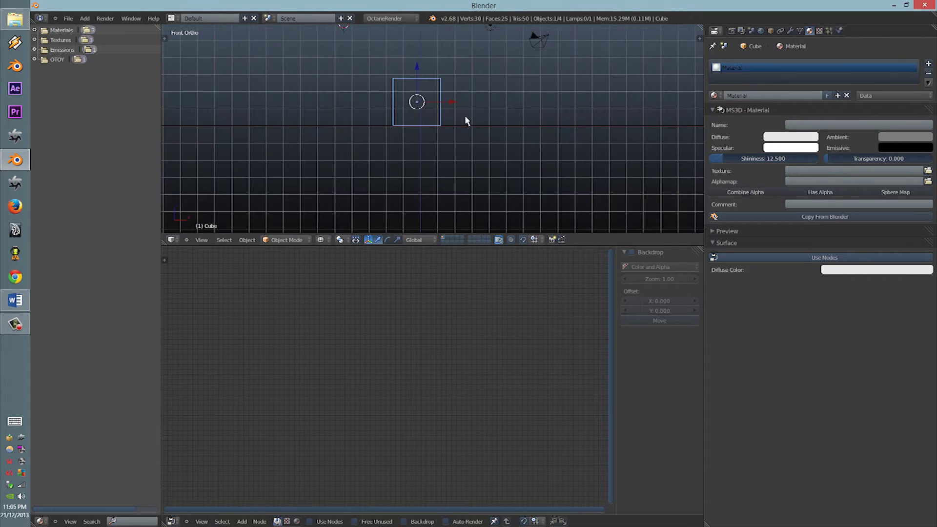
Step: View the cube and plane from an angle and switch the viewport to rendered shading
middle_click_drag(465, 120, 439, 149)
key("shift+z")
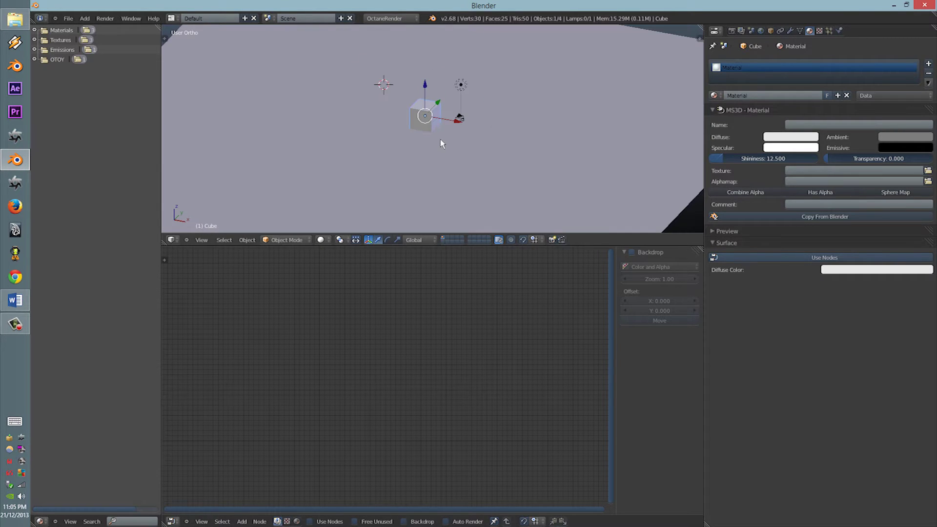
left_click(322, 240)
left_click(360, 176)
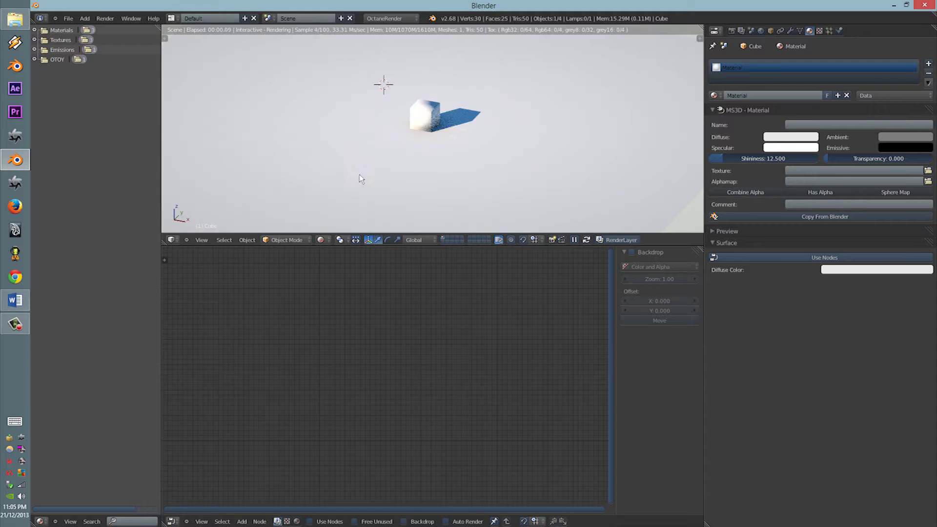
Step: Give the ground plane a node-based material with its surface set to Octane Diffuse Mat
right_click(432, 116)
left_click(747, 95)
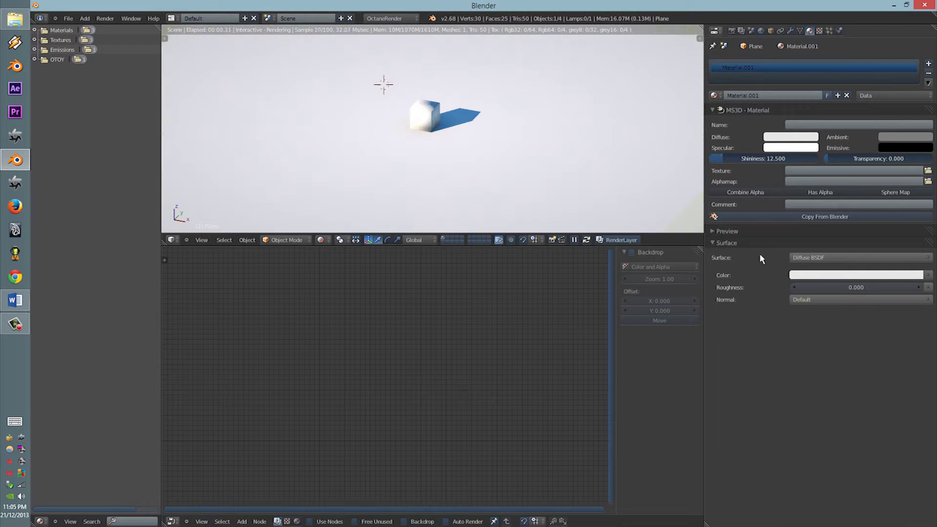
left_click(806, 258)
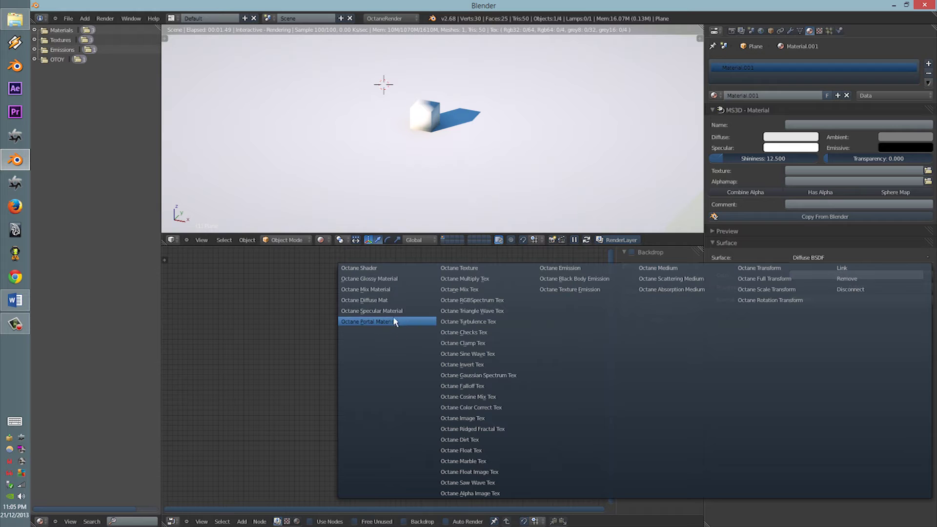
left_click(385, 300)
Step: Enable nodes on the cube's material, using an Octane Diffuse Mat surface with Smooth turned off
scroll(424, 97, "up", 4)
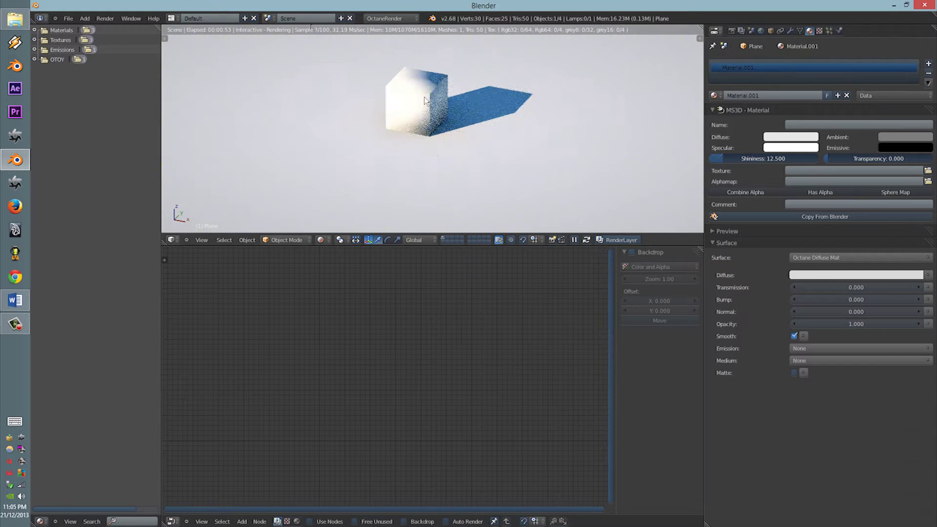
right_click(425, 101)
left_click(763, 261)
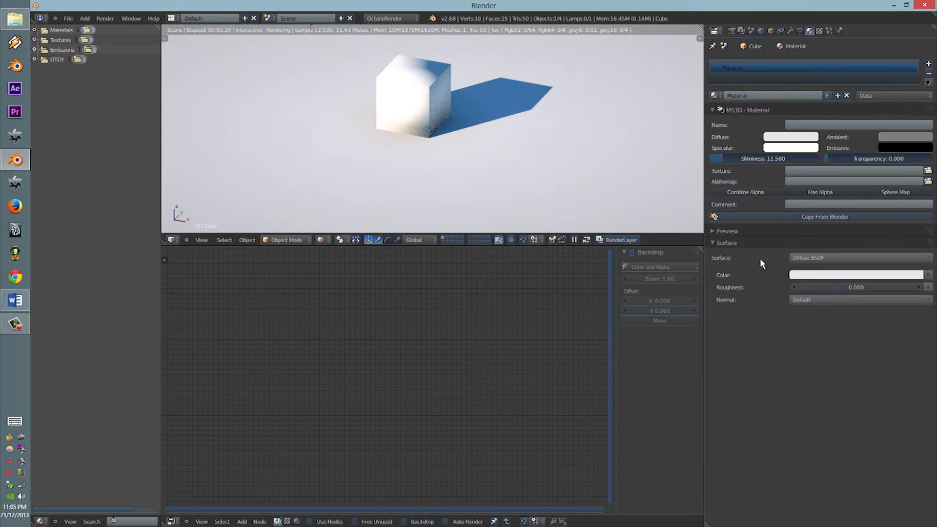
left_click(802, 260)
left_click(383, 301)
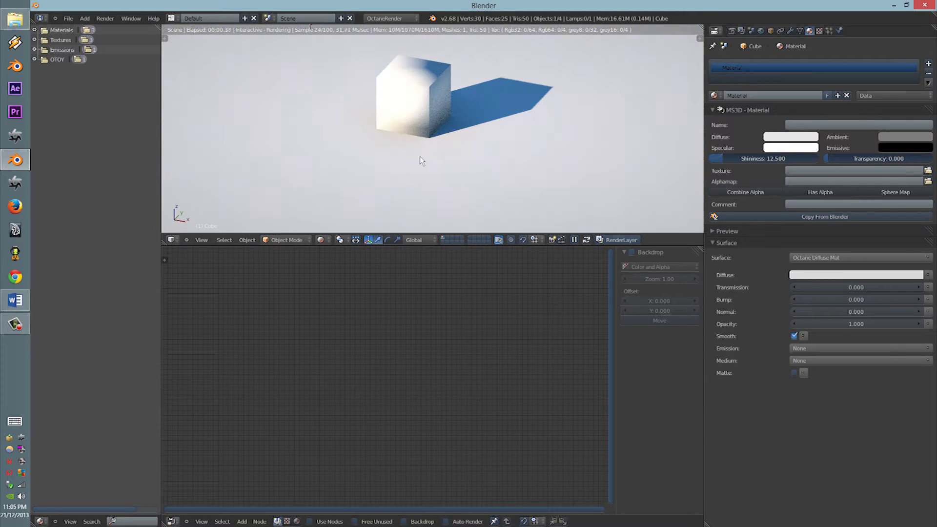
left_click(792, 336)
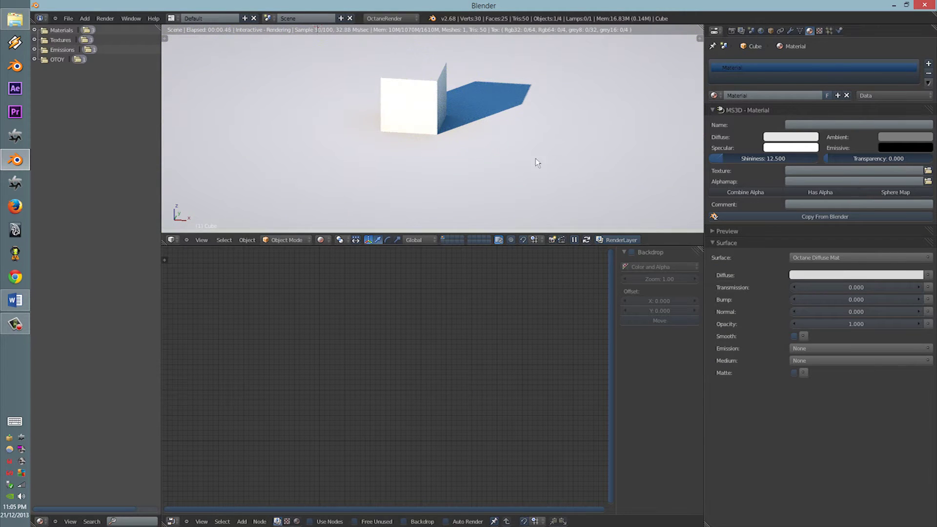
Step: Look through the camera, shift it so the cube sits lower in the frame, and restore rendered shading
scroll(526, 164, "up", 3, "shift")
scroll(502, 166, "down", 5)
key("KP_0")
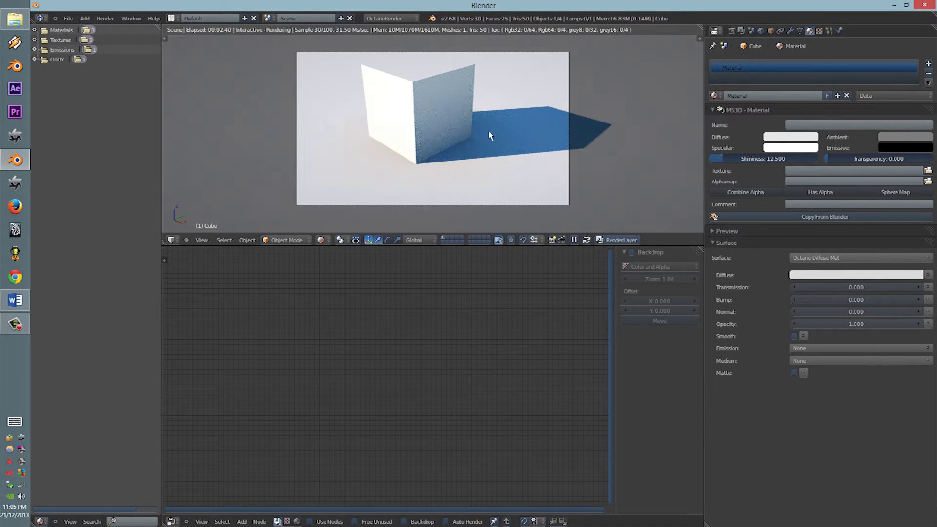
key("z")
right_click(438, 204)
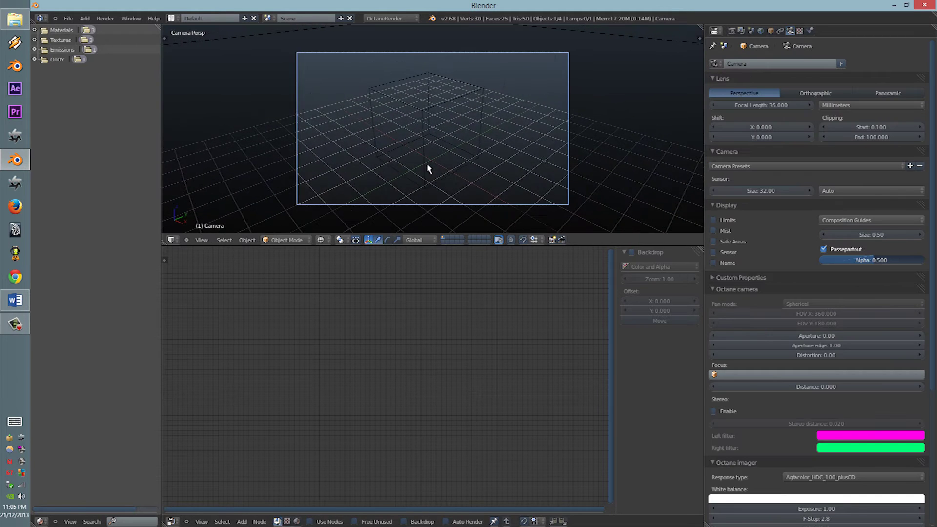
key("z")
left_click(322, 239)
left_click(338, 183)
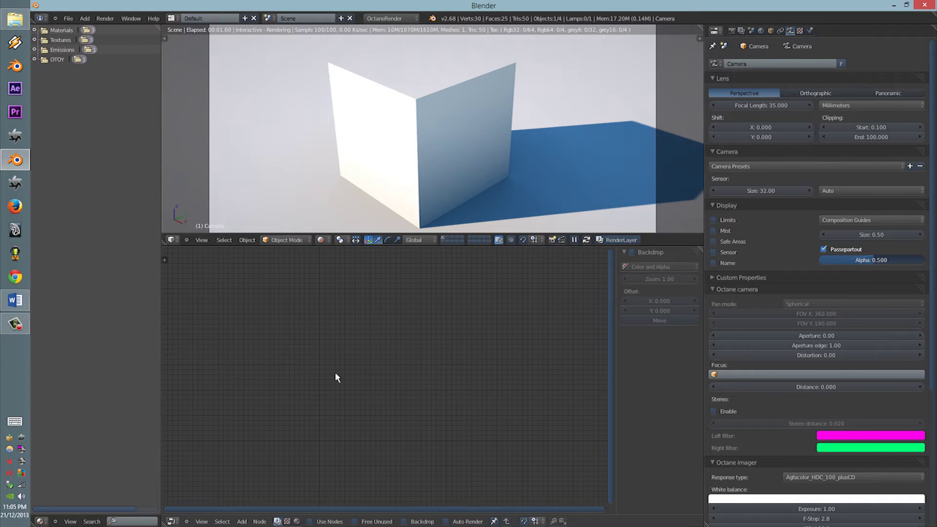
Step: Show the cube's material nodes in the node editor and keep the camera view in rendered shading
right_click(418, 160)
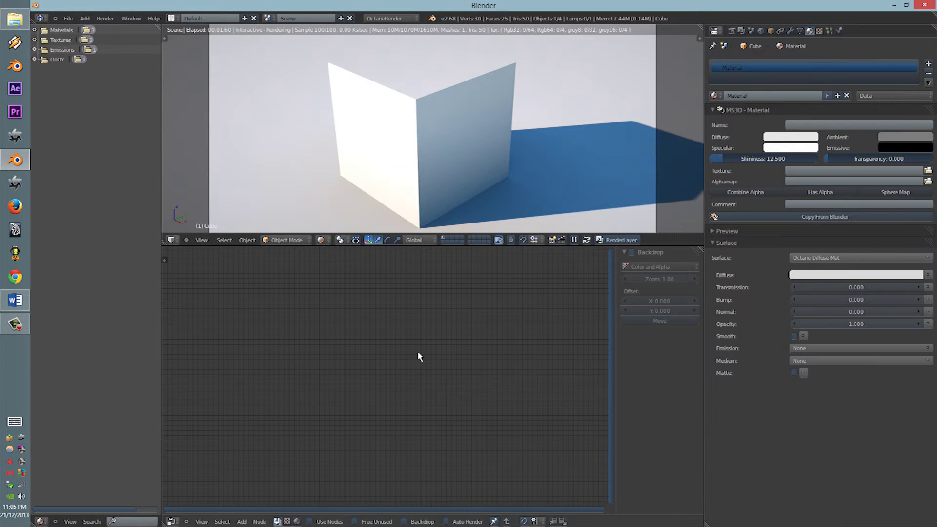
right_click(412, 221)
left_click(297, 522)
right_click(393, 125)
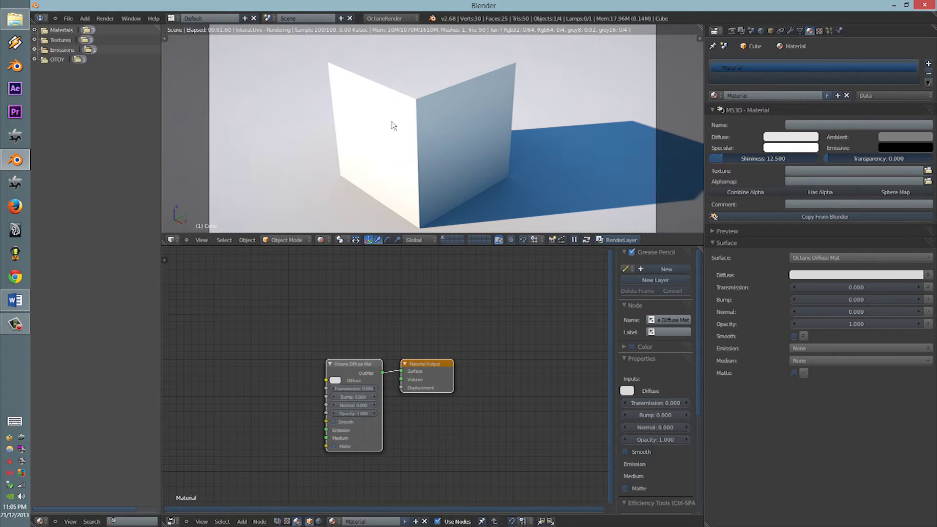
key("shift+z")
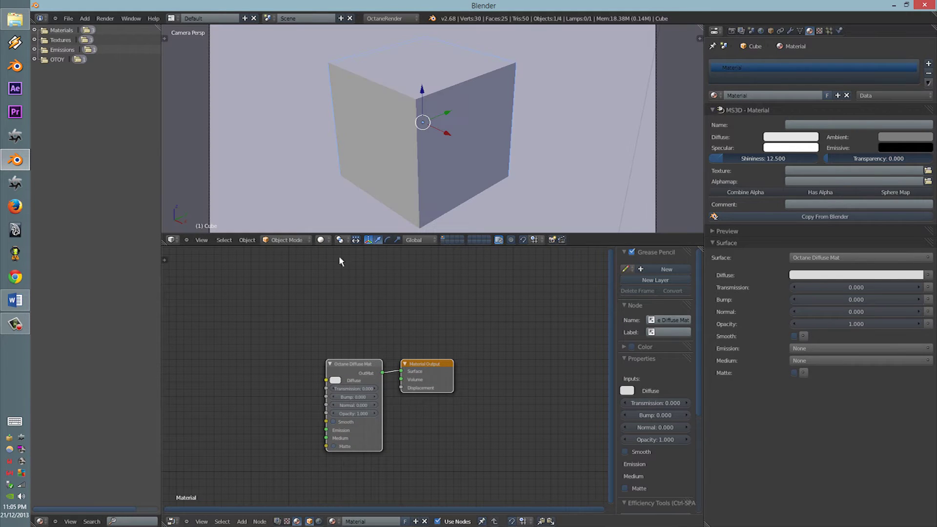
left_click(320, 239)
left_click(342, 179)
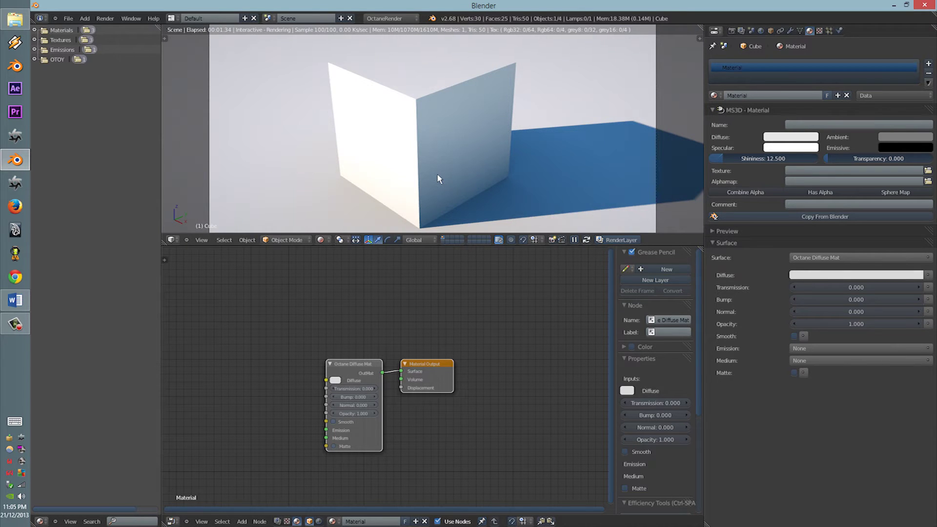
Step: Spread the two material nodes apart and delete the Octane Diffuse Mat node
left_click_drag(360, 362, 287, 307)
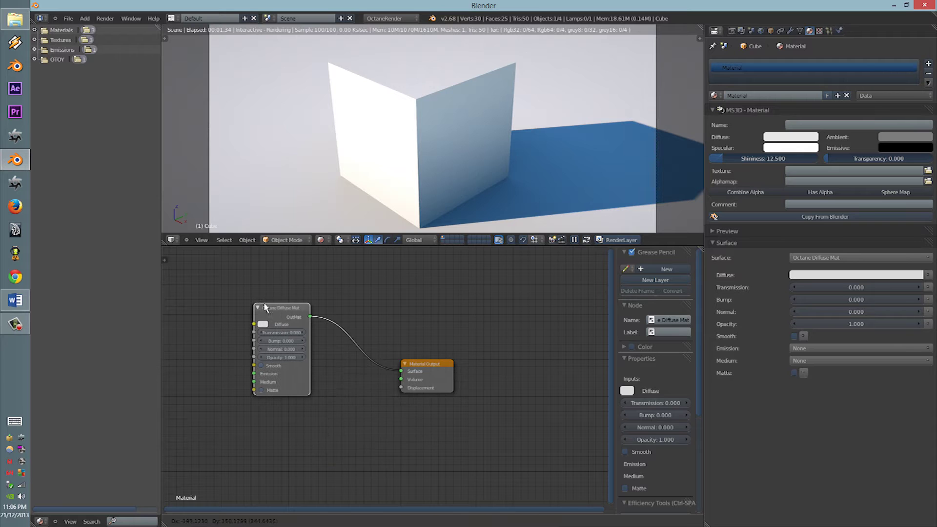
left_click_drag(430, 364, 472, 332)
left_click(296, 316)
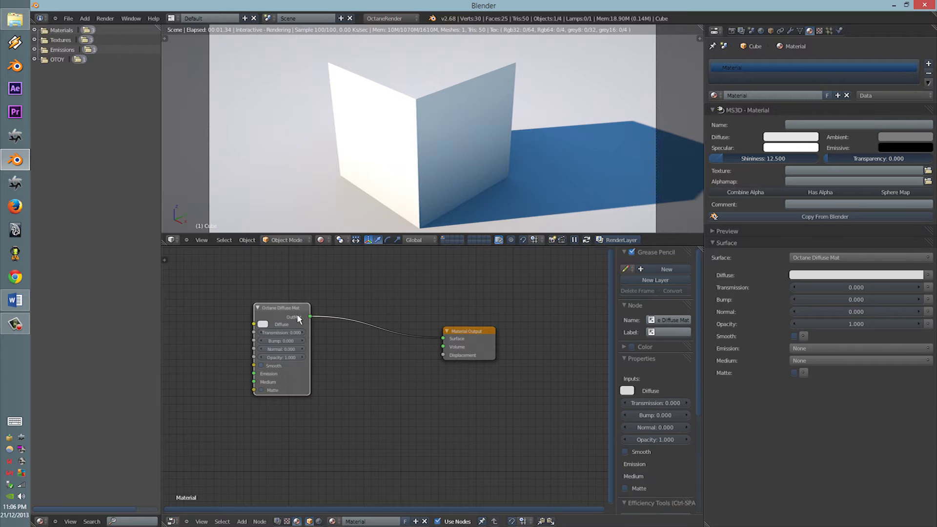
key("x")
Step: Add an Octane Mix Material node and connect its OutMat to the Surface input of the Material Output
key("shift+a")
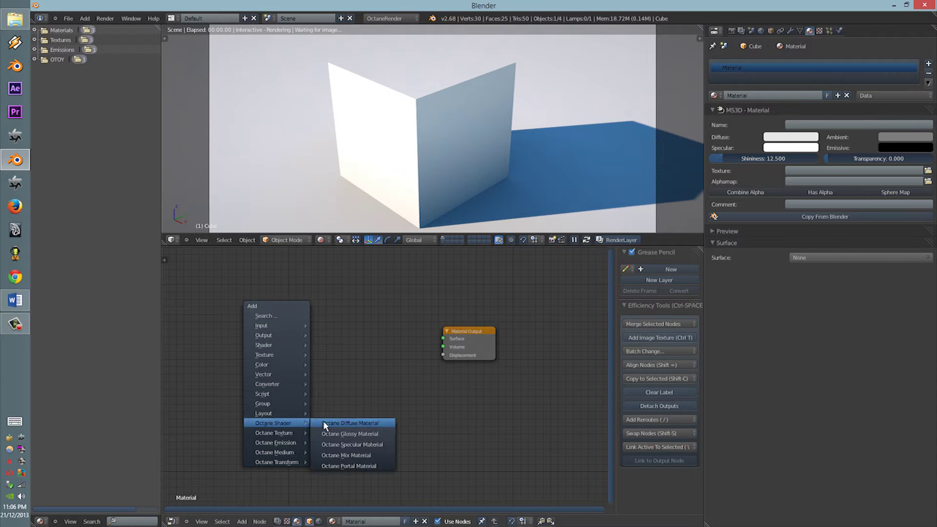
mouse_move(283, 423)
left_click(371, 450)
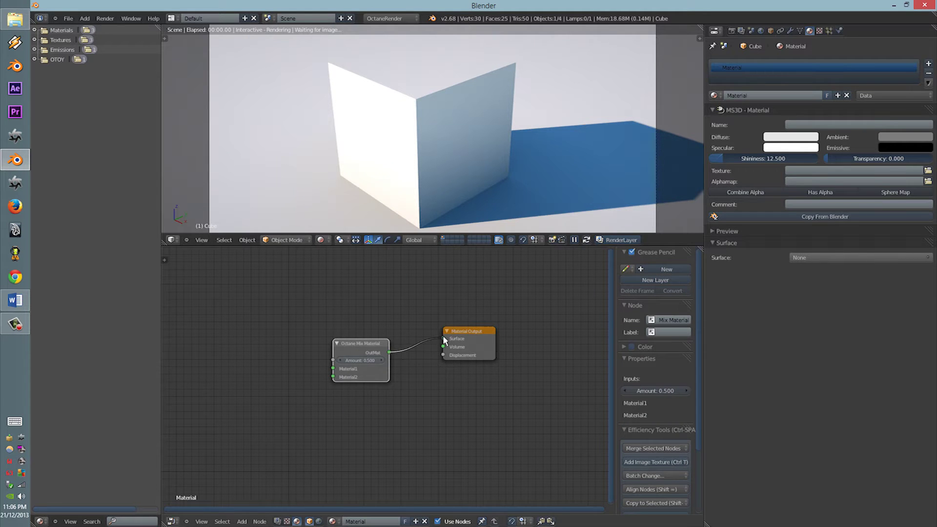
left_click_drag(443, 337, 467, 337)
left_click_drag(376, 351, 394, 346)
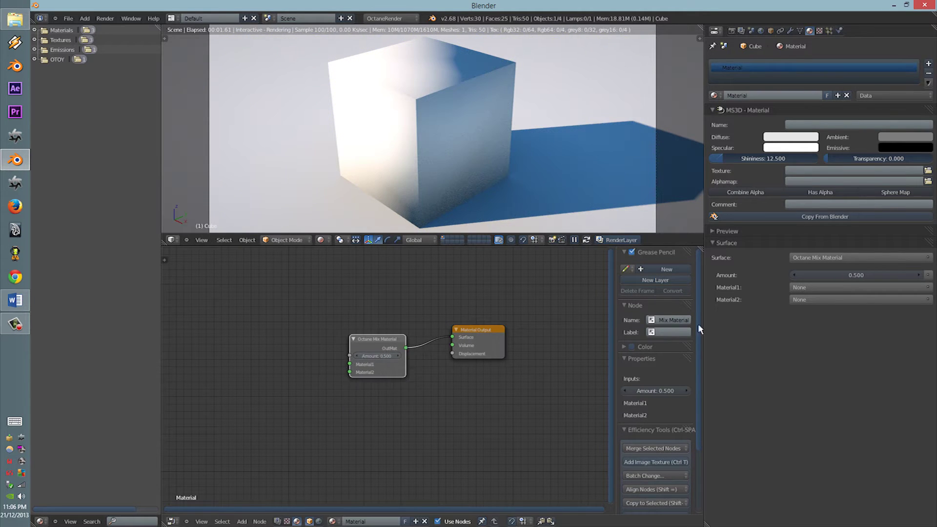
Step: Add an Octane Diffuse Material node left of the mix node and place a duplicate of it directly below
scroll(431, 409, "up", 2)
key("shift+a")
mouse_move(291, 367)
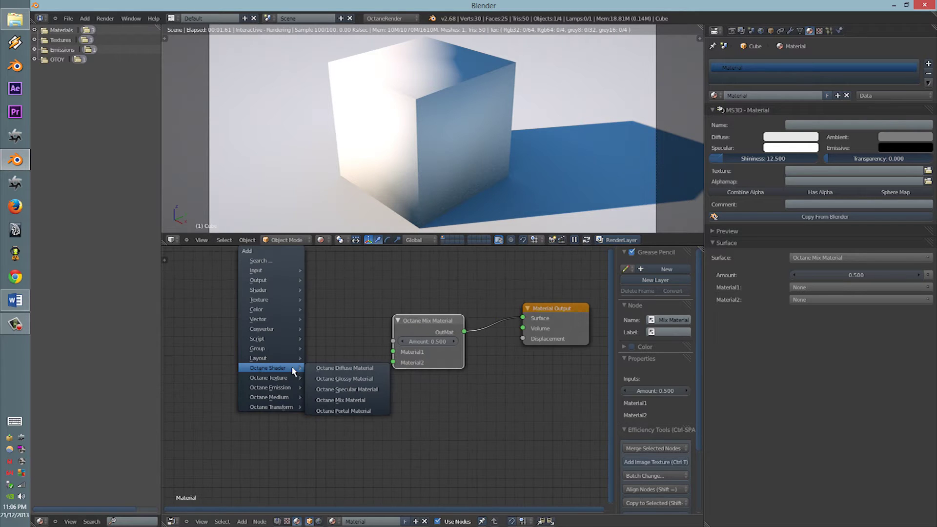
left_click(322, 368)
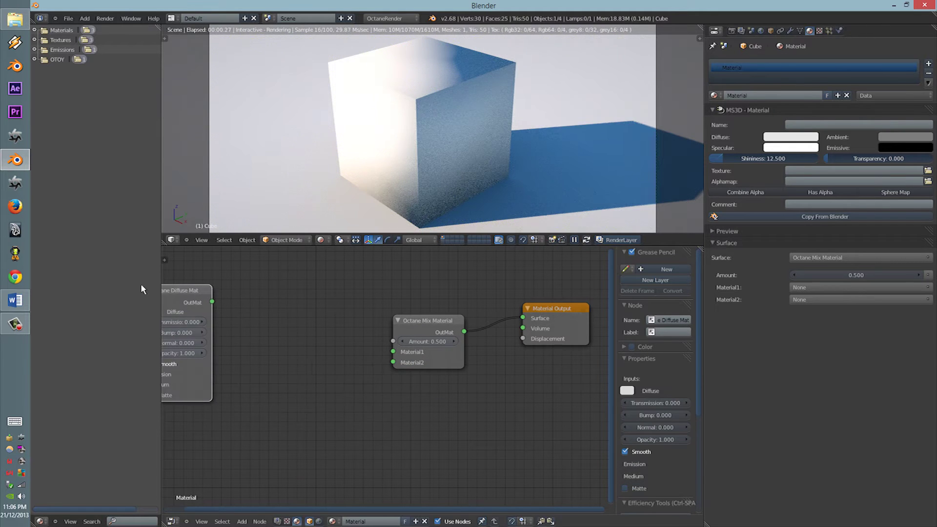
left_click(272, 299)
key("shift+d")
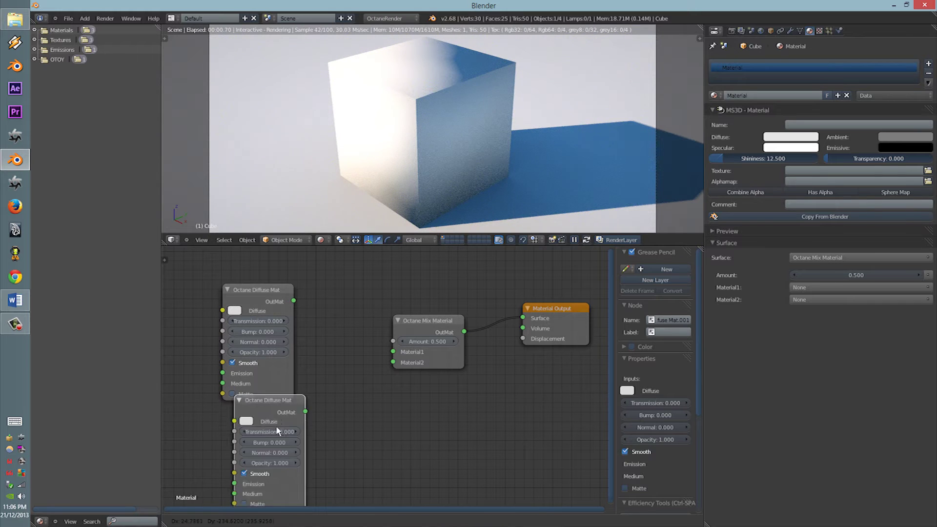
left_click(270, 424)
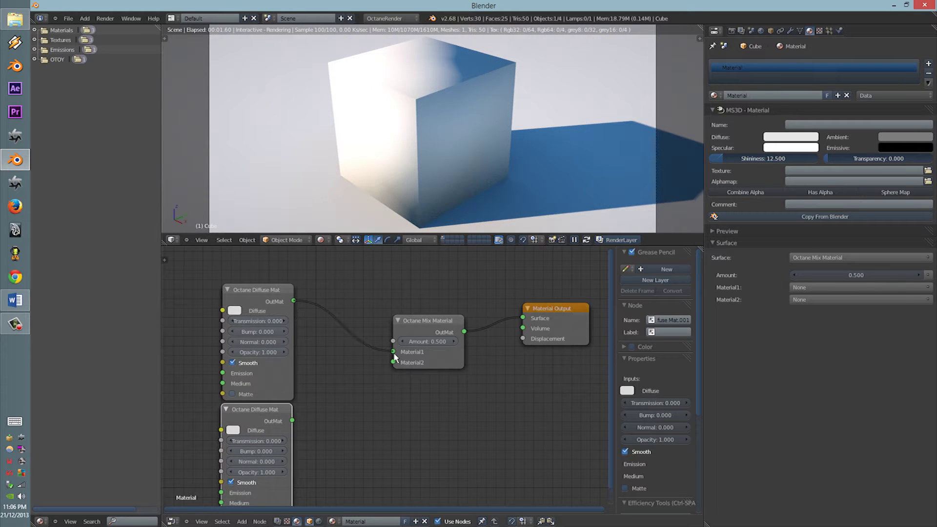
Step: Connect the upper Octane Diffuse Mat to Material1 and the lower one to Material2, and shift the mix node slightly
left_click_drag(393, 354, 393, 354)
left_click_drag(292, 415, 393, 362)
middle_click_drag(397, 355, 387, 370)
left_click(439, 331)
left_click_drag(439, 331, 455, 323)
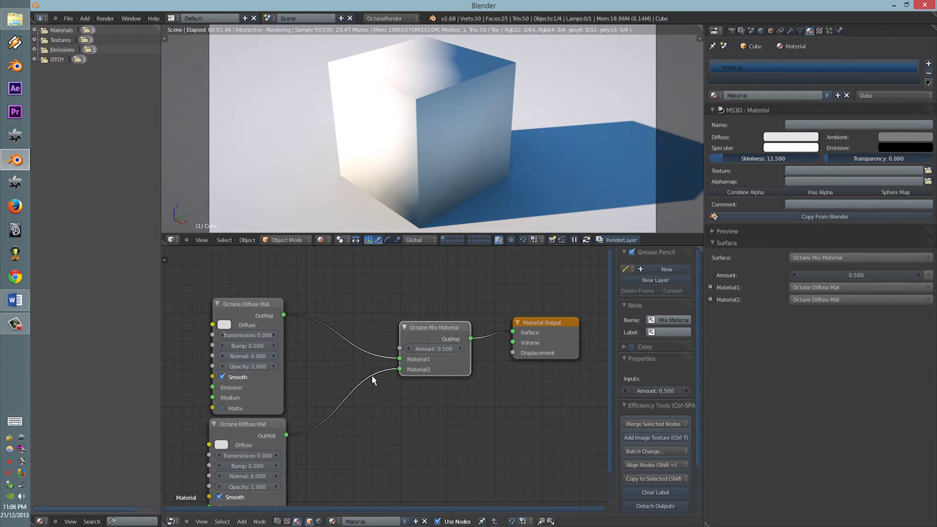
Step: Turn off Smooth on both Octane Diffuse Mat nodes
left_click(235, 378)
middle_click_drag(246, 493, 243, 436)
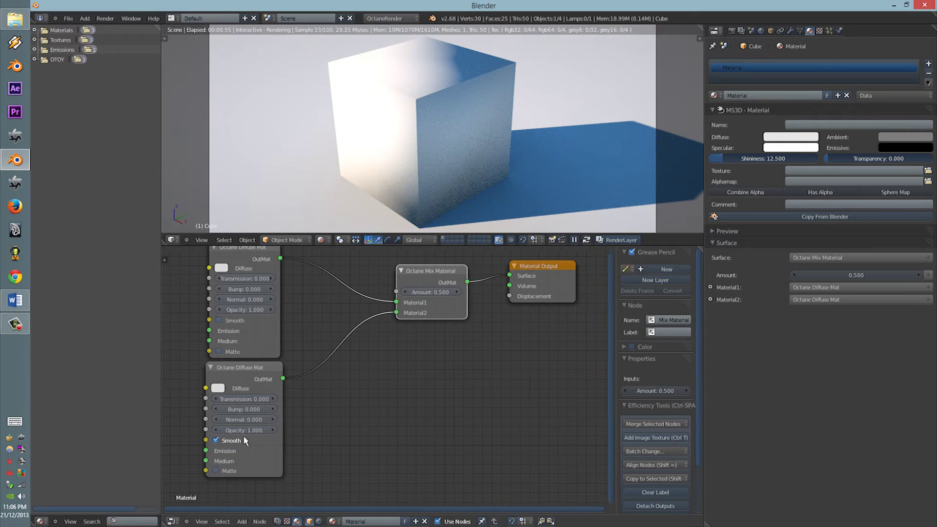
left_click(231, 437)
Step: Set the upper diffuse node's colour to red and the lower diffuse node's colour to green
middle_click_drag(318, 341, 325, 361)
left_click(223, 339)
left_click(259, 261)
left_click(222, 423)
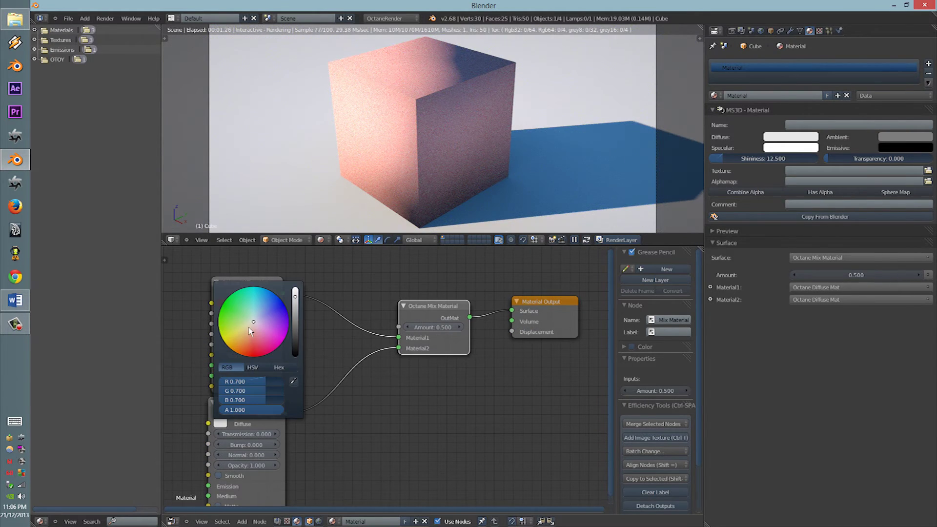
left_click(224, 304)
middle_click_drag(366, 432, 370, 413)
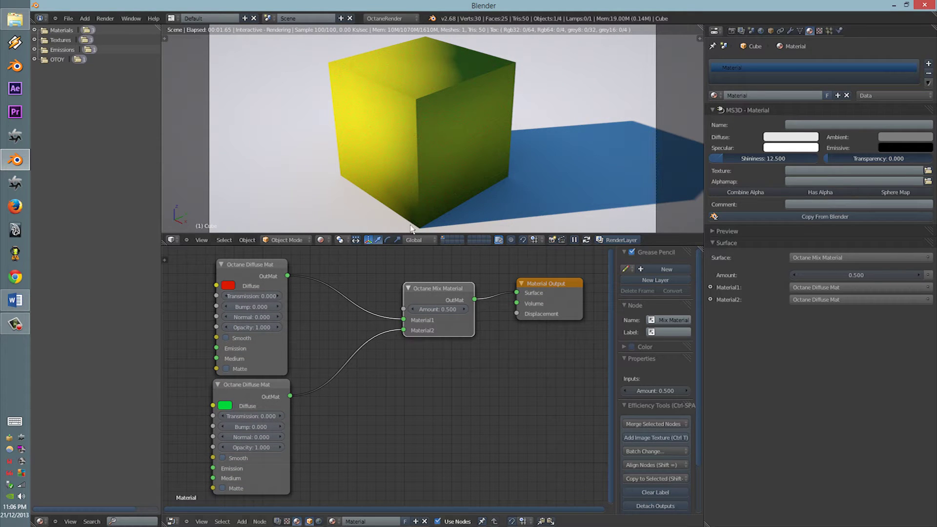
Step: Select the cube in wireframe view, show the object tools, give it flat shading and restore rendered viewport shading
right_click(415, 131)
right_click(406, 102)
key("z")
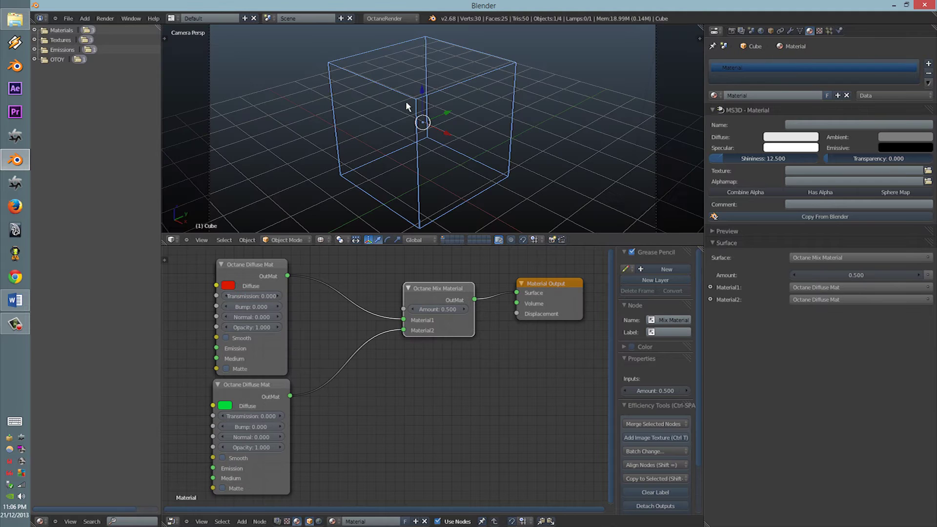
key("t")
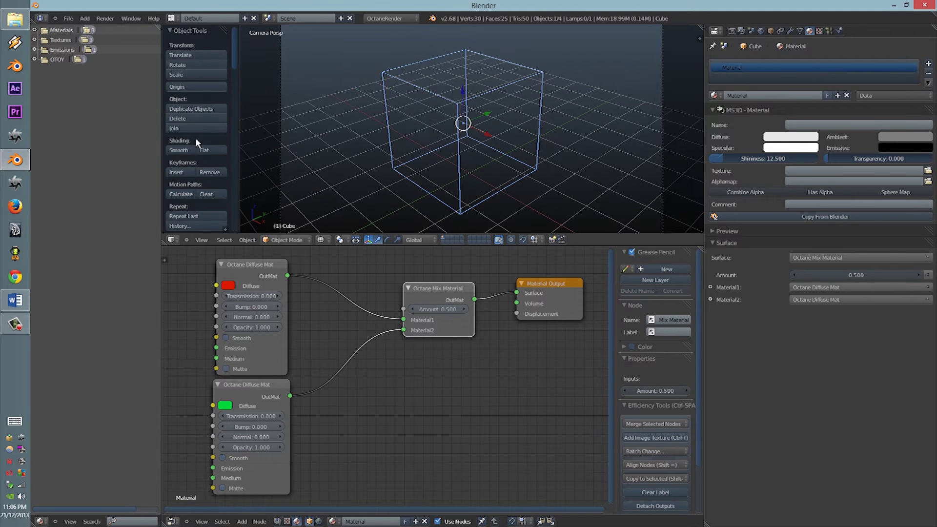
left_click(321, 239)
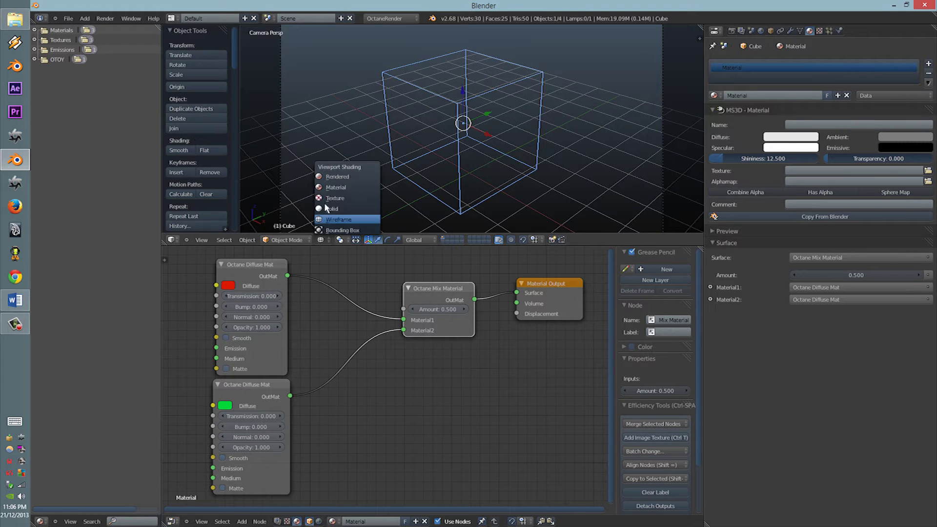
left_click(342, 178)
Step: Add an Octane Dirt Tex node above the diffuse nodes, widen it and connect its OutTex to the mix node's Amount
scroll(433, 369, "up", 1)
scroll(433, 370, "down", 2)
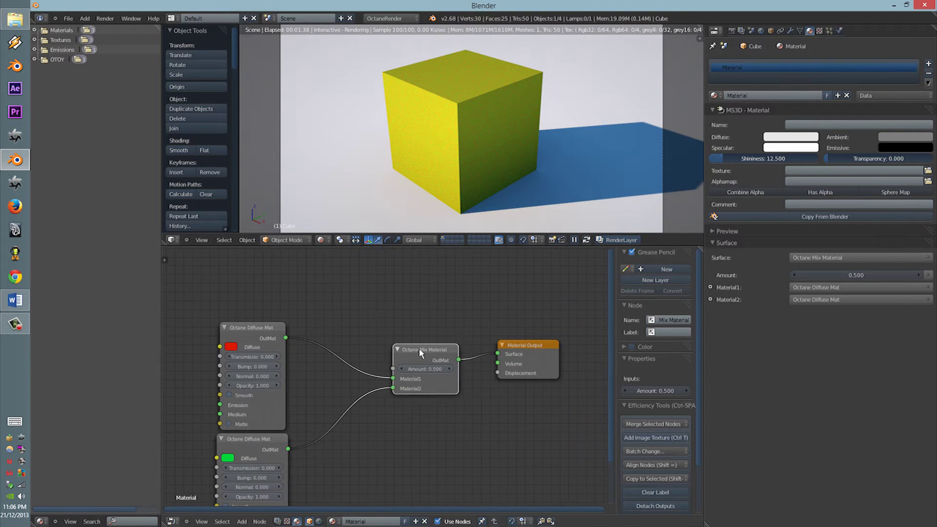
key("shift+a")
mouse_move(344, 297)
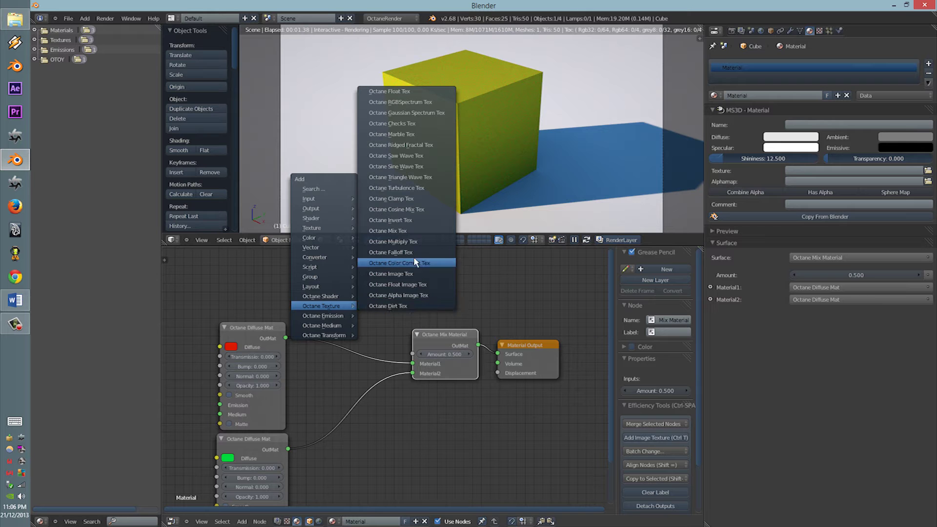
left_click(411, 303)
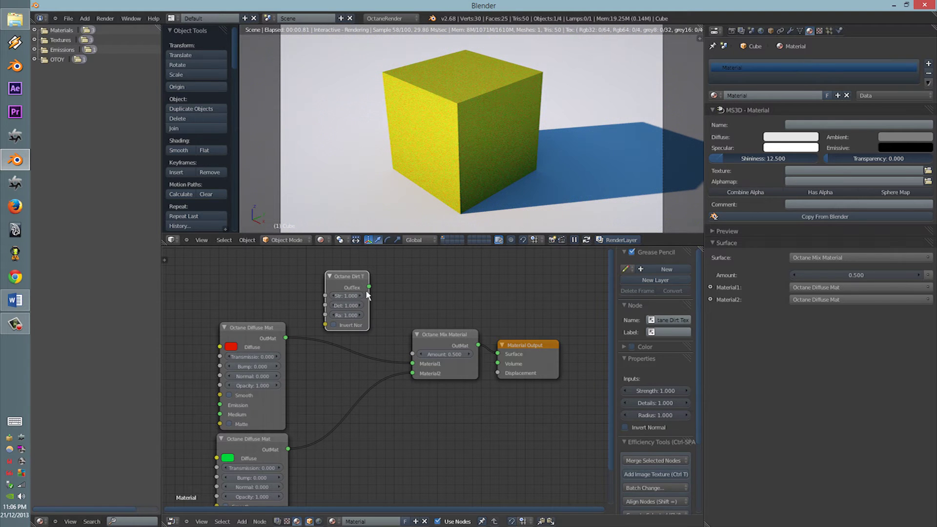
left_click_drag(369, 298, 416, 298)
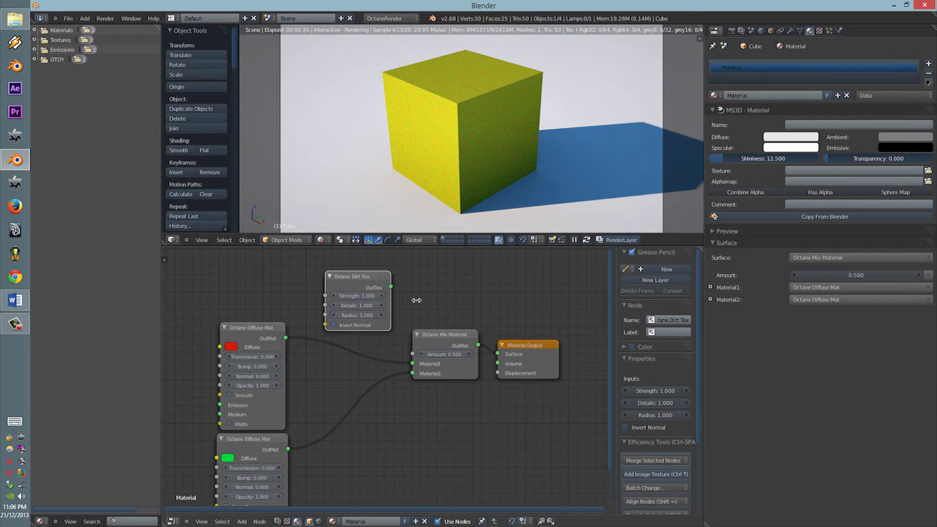
left_click_drag(407, 334, 413, 355)
Step: Move the Material Output and Octane Mix Material nodes further right to spread out the node tree
left_click_drag(530, 347, 588, 335)
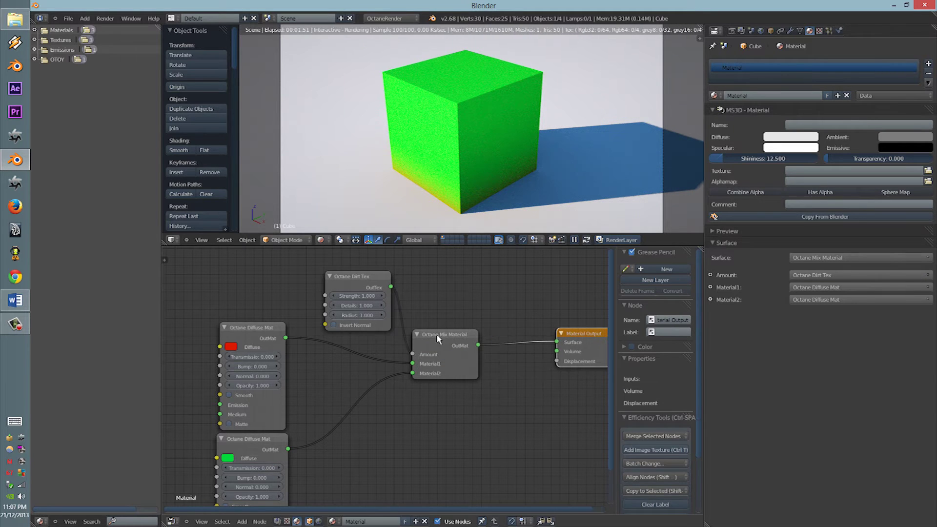
left_click_drag(437, 336, 487, 325)
middle_click_drag(443, 308, 408, 340)
scroll(409, 341, "up", 2)
scroll(384, 346, "up", 1)
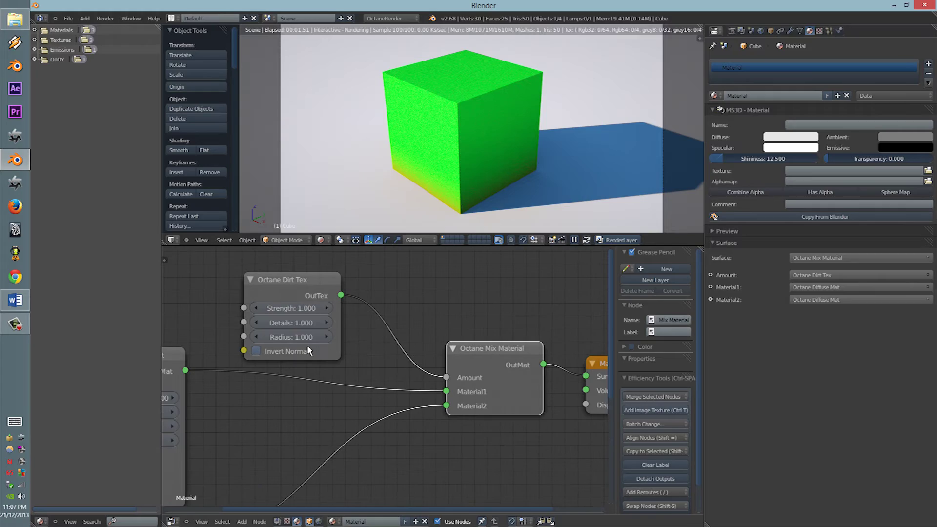
Step: Adjust the Octane Dirt Tex node's Strength to 0.912 and its Details to 39.959
left_click_drag(306, 310, 273, 335)
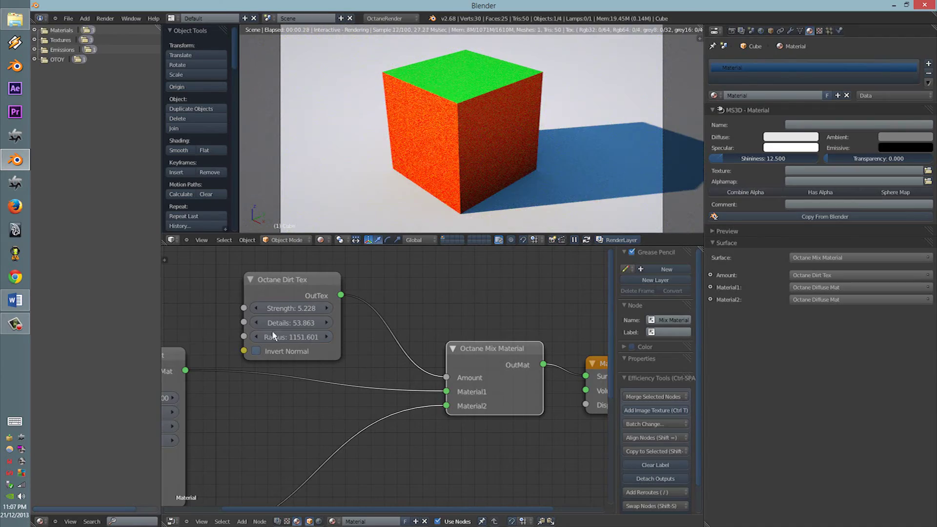
left_click_drag(202, 331, 210, 329)
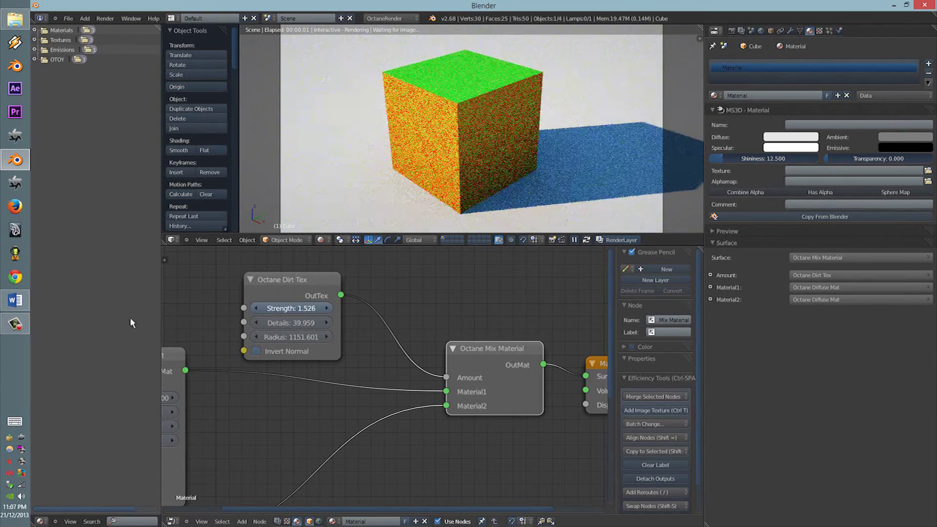
left_click_drag(130, 322, 176, 326)
Step: Set the Dirt Tex node's Radius to 1 and raise its Details to about 98
mouse_move(307, 337)
left_mouse_down()
mouse_move(294, 341)
mouse_move(312, 341)
left_mouse_up()
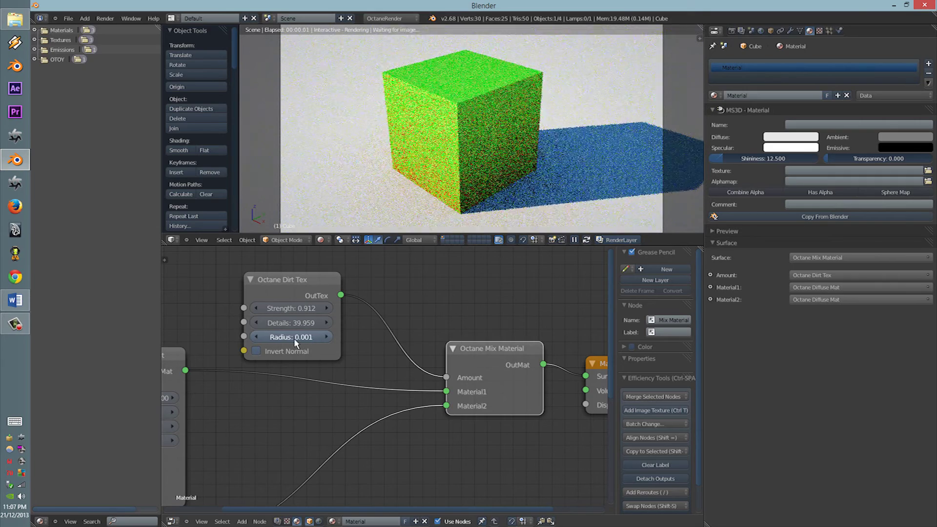
left_click(301, 339)
type("1")
key("Return")
left_click(326, 323)
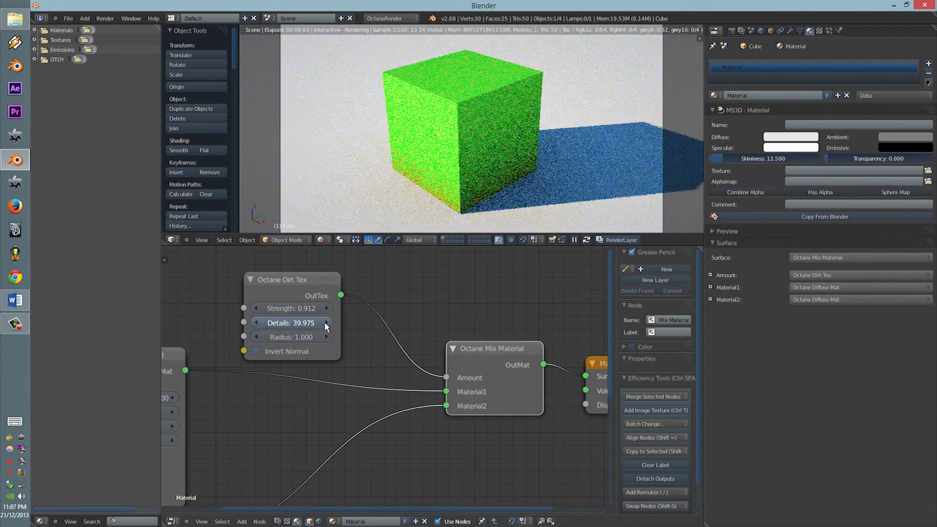
left_click_drag(435, 330, 510, 337)
left_click_drag(317, 324, 503, 335)
Step: Raise the Dirt Tex node's Radius in small increments and set it to 4.6
left_click(326, 337)
left_click(326, 337)
left_click(327, 338)
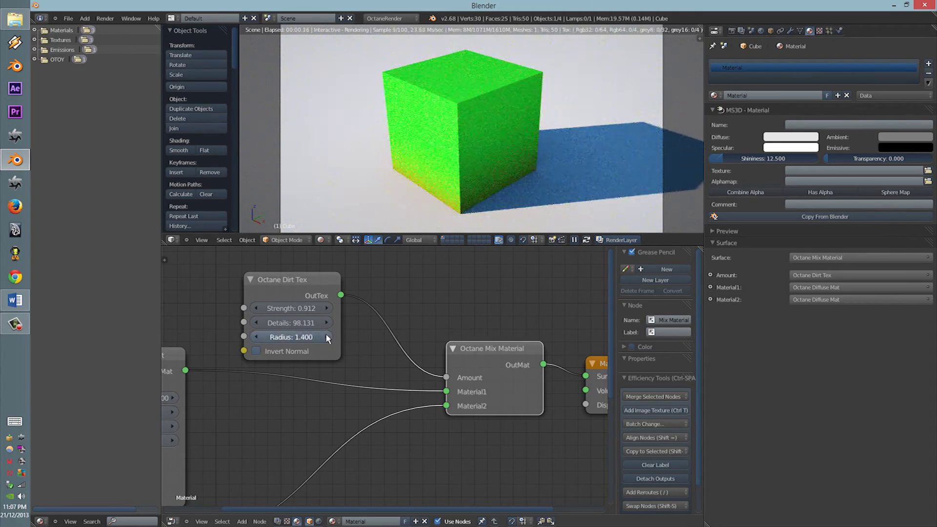
left_click(326, 338)
left_click(326, 338)
left_click(326, 337)
left_click(326, 337)
left_click(326, 337)
left_click(327, 338)
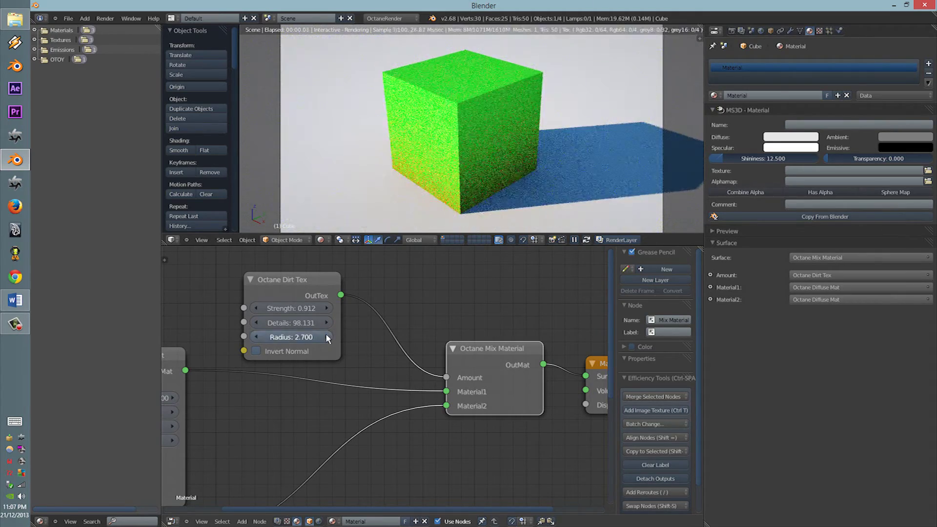
left_click(328, 337)
left_click(328, 336)
left_click(328, 337)
left_click(328, 337)
left_click(328, 336)
left_click_drag(315, 337, 322, 321)
left_click(317, 338)
type("4.6")
key("Return")
Step: Change the lower diffuse node's colour to blue-violet with R 0.084, G 0.000 and B 0.700
middle_click_drag(376, 352, 466, 343)
middle_click_drag(344, 361, 386, 301)
left_click(236, 482)
left_click_drag(294, 340, 355, 310)
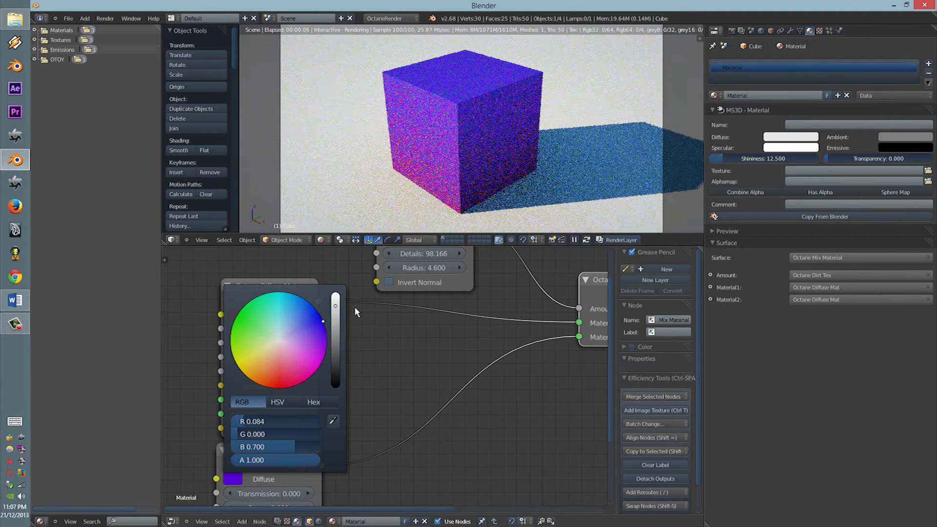
Step: Reposition the Octane Mix Material node horizontally, closer to the diffuse nodes
key("g")
key("x")
left_click(376, 349)
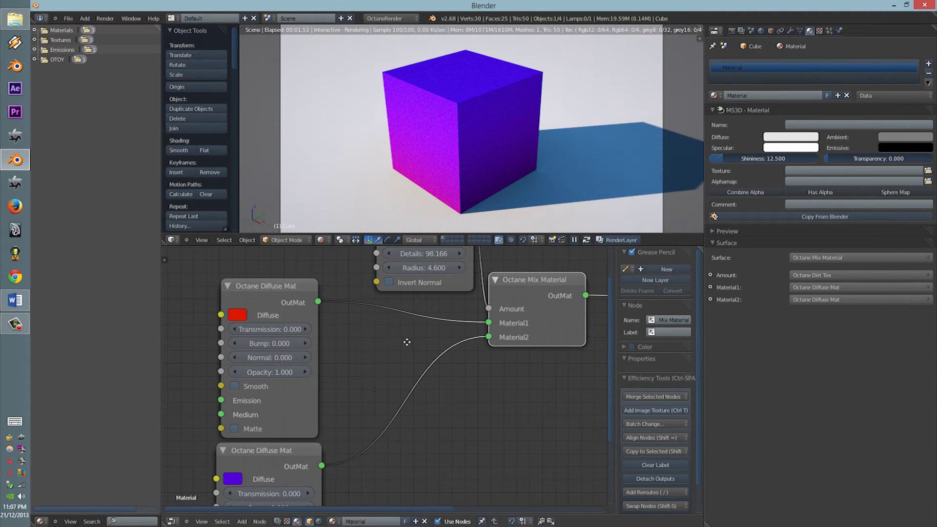
middle_click_drag(405, 341, 350, 424)
left_click_drag(515, 369, 570, 368)
Step: Change the upper diffuse node's colour to green with R 0.011, G 0.700 and B 0.000
left_click(185, 401)
mouse_move(215, 288)
left_mouse_down()
mouse_move(202, 255)
mouse_move(155, 262)
mouse_move(151, 217)
left_mouse_up()
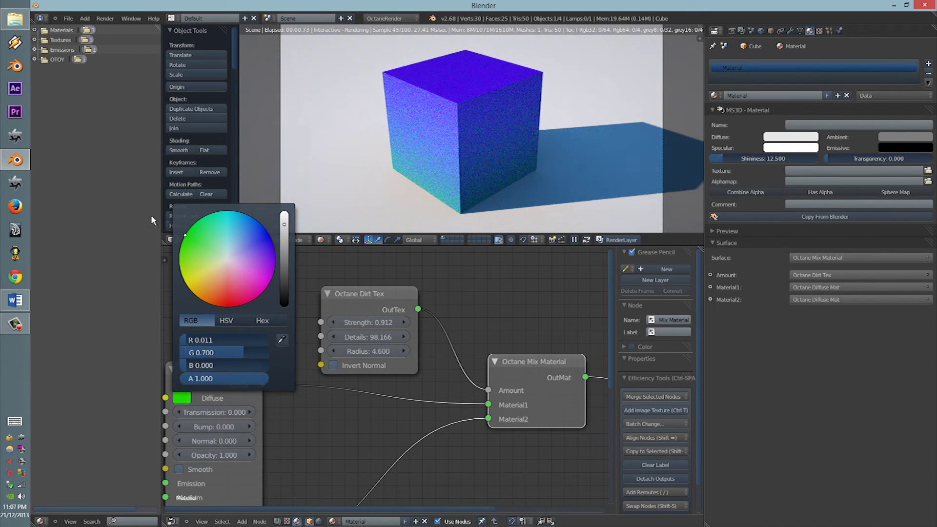
middle_click_drag(326, 437, 293, 390)
Step: Set the Dirt Tex node's Details to 100 and Strength to 1.387, and try a Radius of about 202
scroll(336, 379, "down", 4)
left_click_drag(333, 322, 507, 324)
scroll(414, 335, "up", 1)
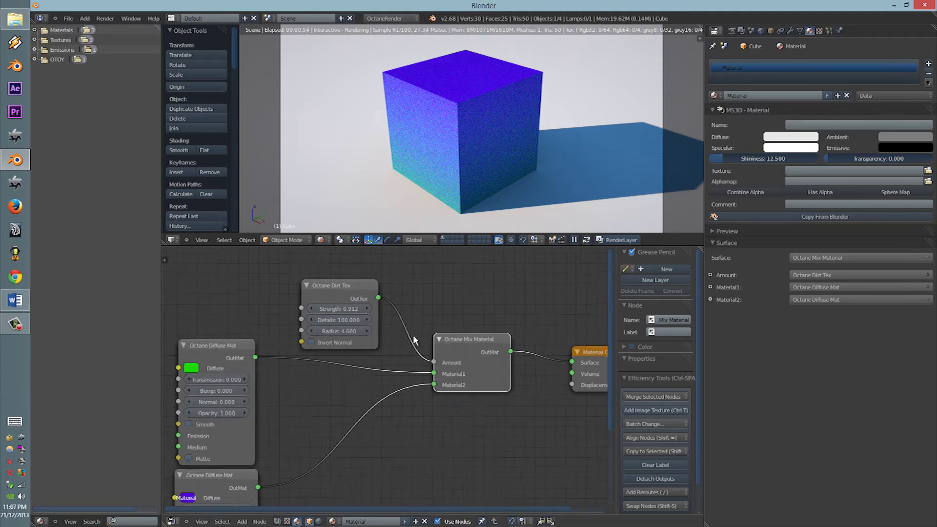
scroll(395, 327, "down", 2)
scroll(385, 332, "up", 1)
middle_click_drag(381, 340, 374, 317)
left_click_drag(351, 290, 344, 312)
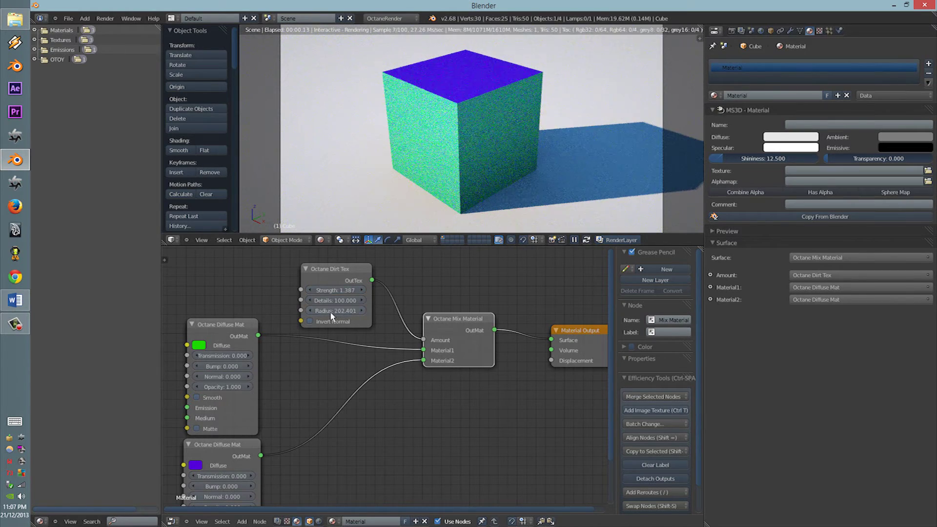
Step: Try Radius values of 2 and 1 on the Dirt Tex node, and settle on 3
left_click(344, 311)
type("2")
key("Return")
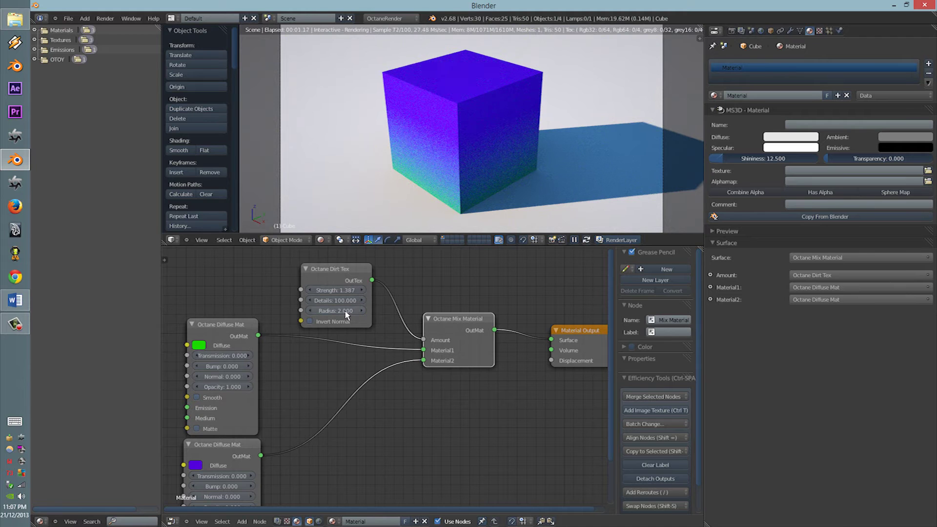
left_click(345, 311)
type("1")
key("Return")
left_click(344, 312)
type("3")
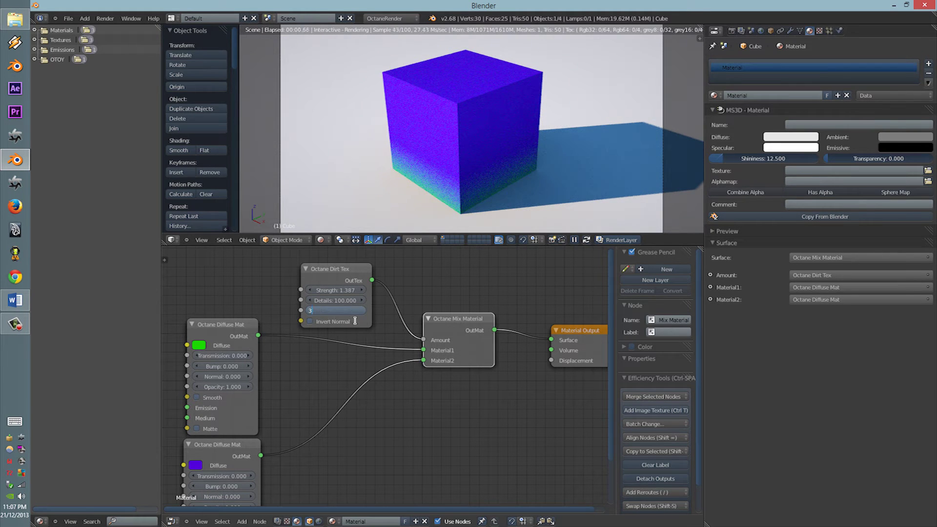
key("Return")
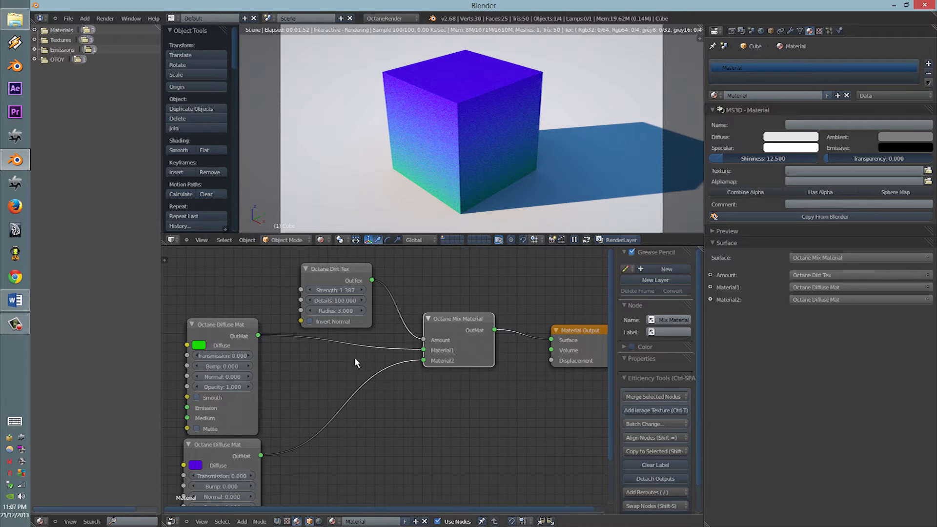
Step: Add an Octane Image Tex node and connect its OutTex to the upper diffuse node's Diffuse input
middle_click_drag(354, 358, 449, 348)
middle_click_drag(188, 336, 227, 323)
key("shift+a")
mouse_move(224, 307)
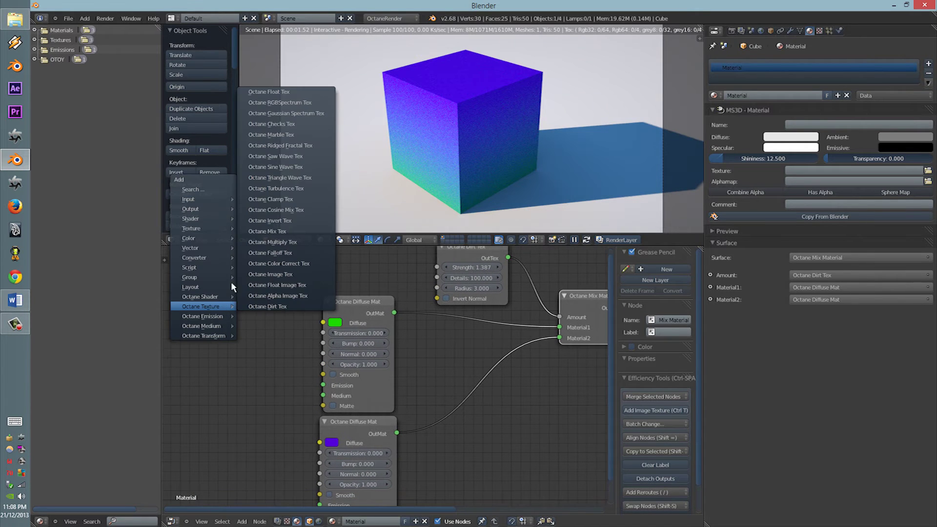
left_click(264, 274)
left_click(162, 281)
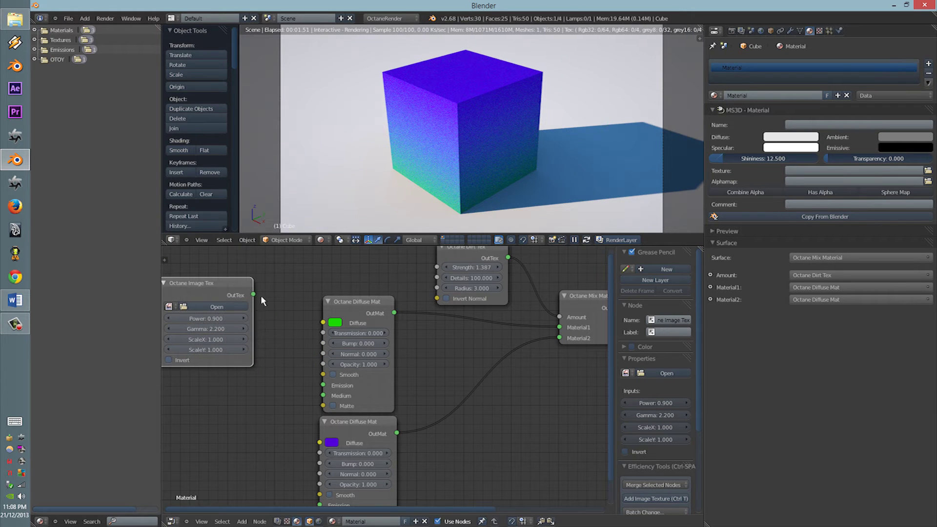
left_click_drag(253, 295, 307, 320)
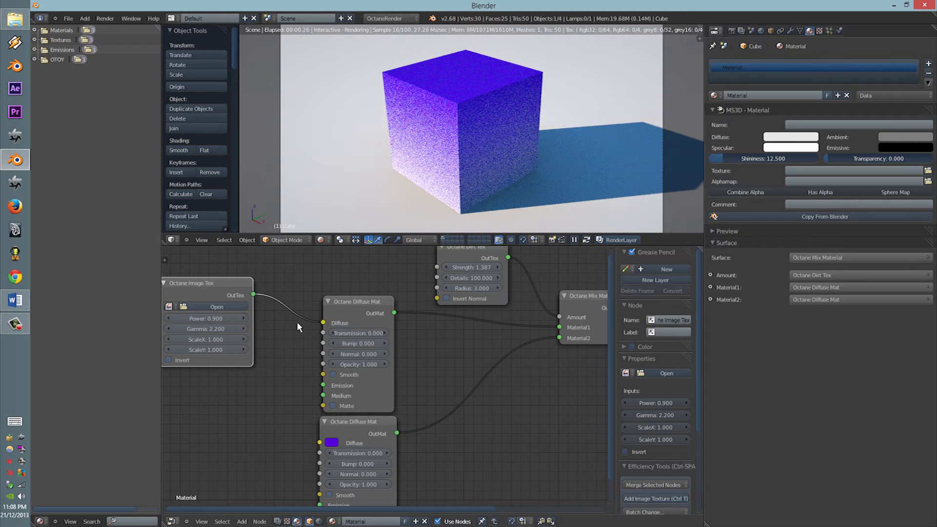
Step: Load 6.jpg from the 4K Grunge Textures folder on drive F into the Image Tex node feeding the upper diffuse node
left_click(215, 307)
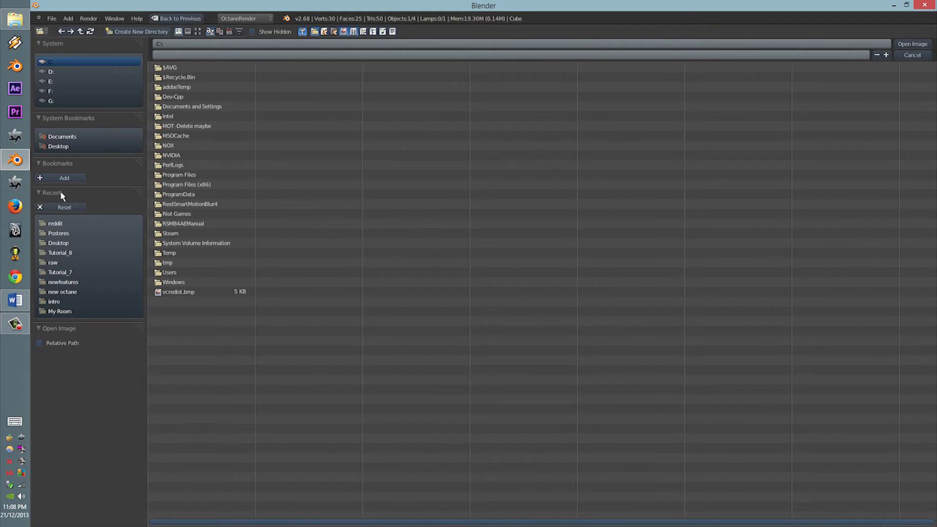
left_click(48, 92)
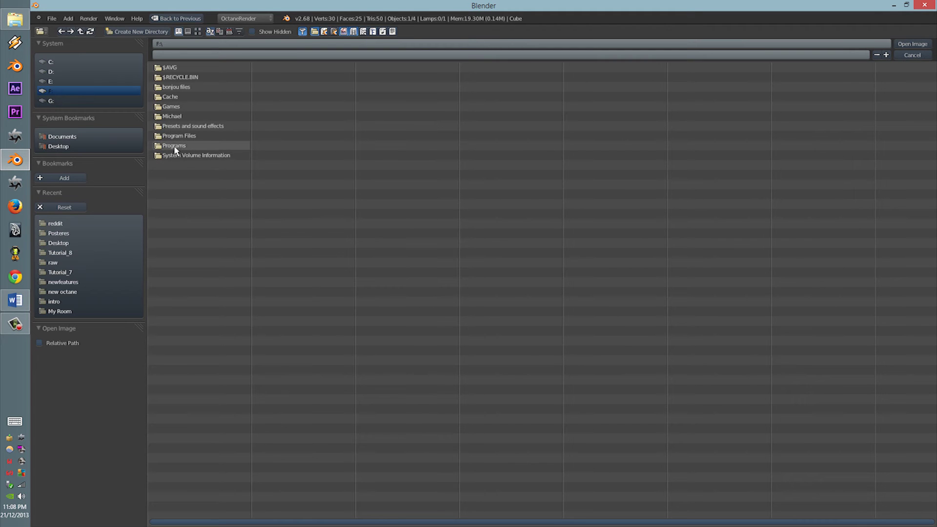
left_click(177, 126)
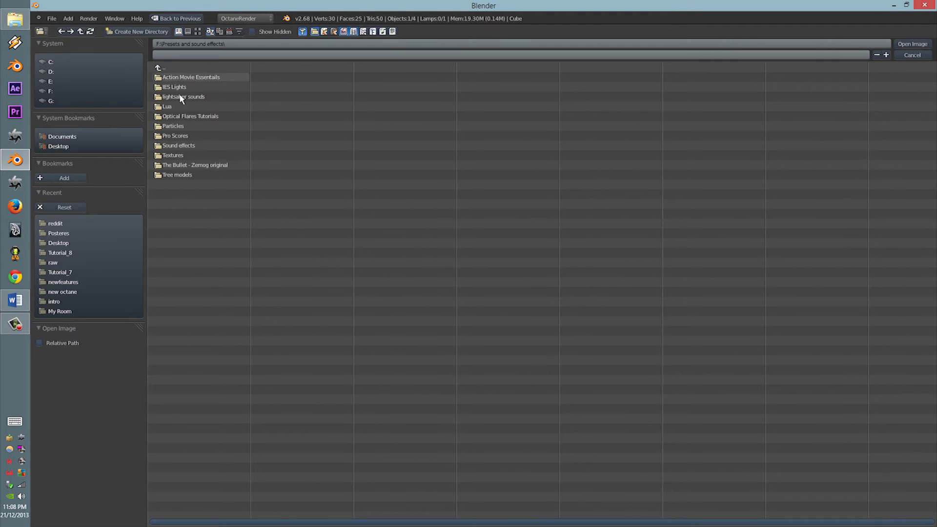
left_click(176, 155)
left_click(177, 78)
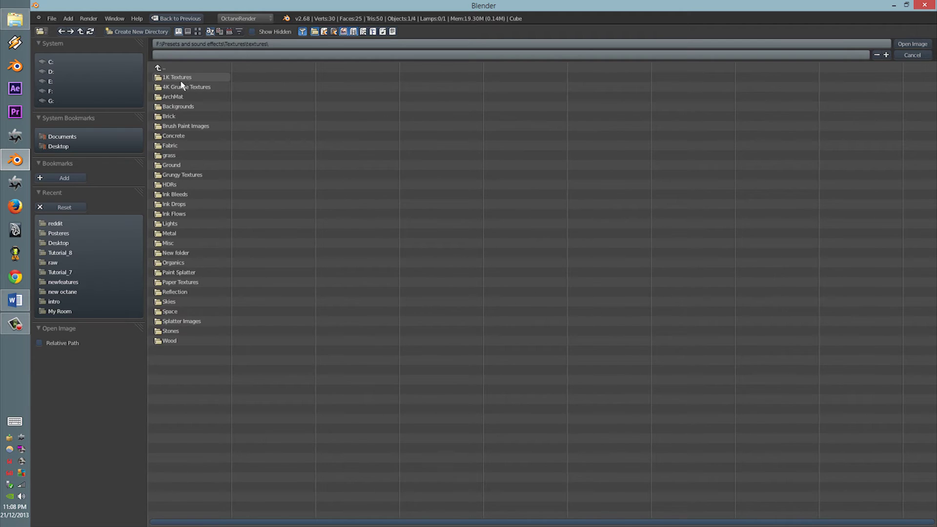
left_click(179, 86)
left_click(182, 126)
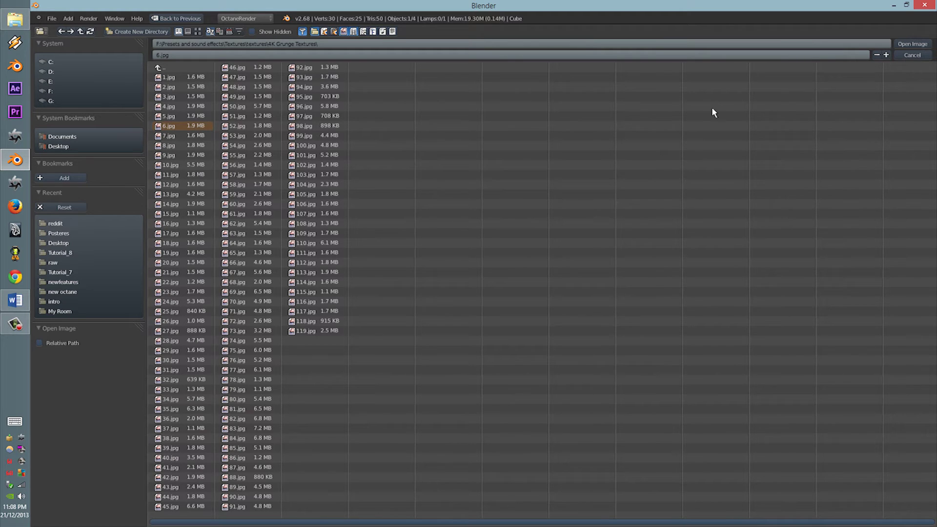
left_click(911, 44)
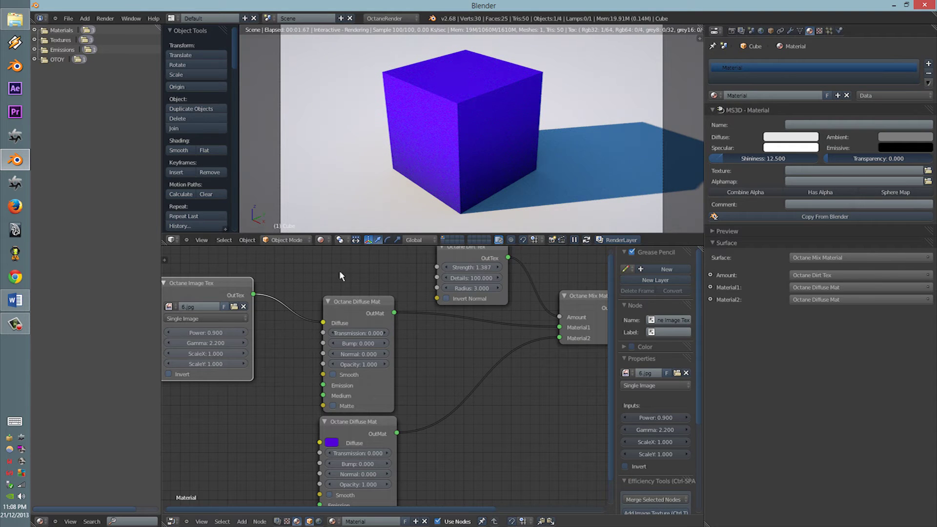
Step: Add a second Octane Image Tex node and connect its OutTex to the lower diffuse node's Diffuse input
middle_click_drag(294, 334, 308, 282)
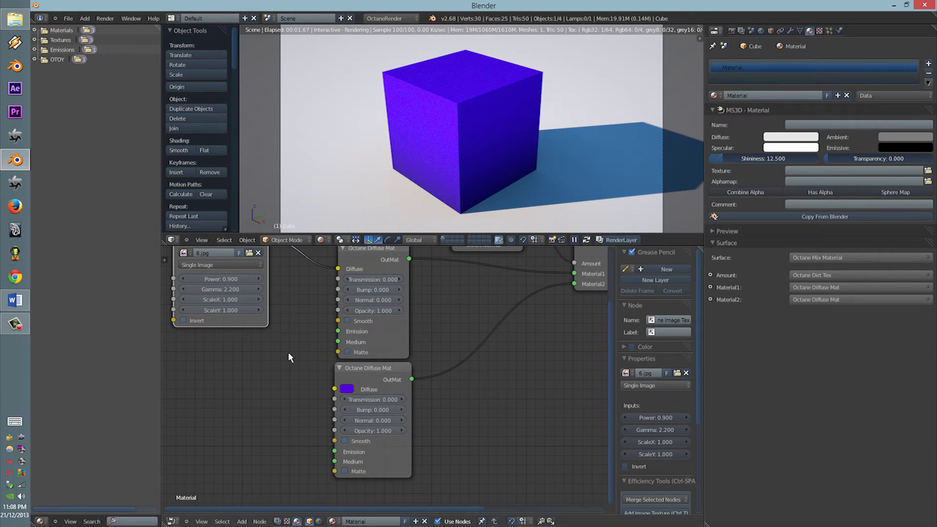
key("shift+a")
mouse_move(292, 349)
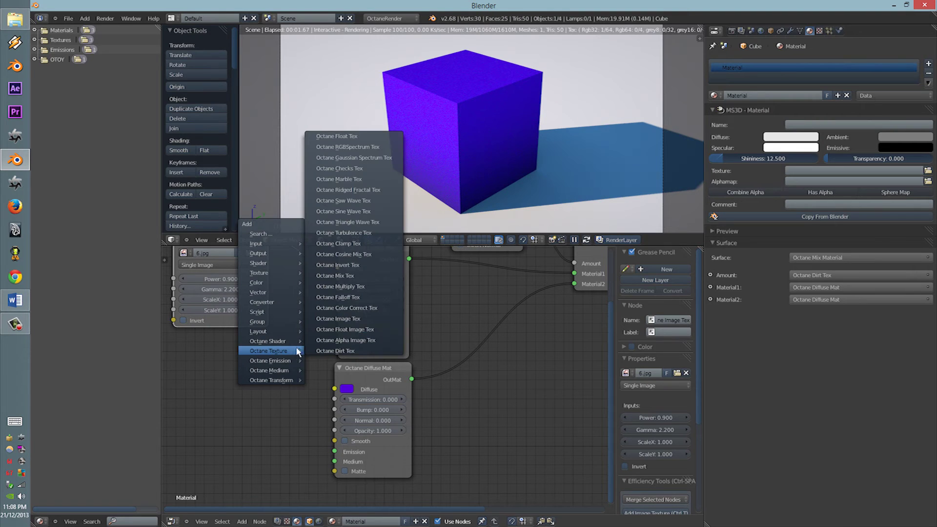
left_click(349, 319)
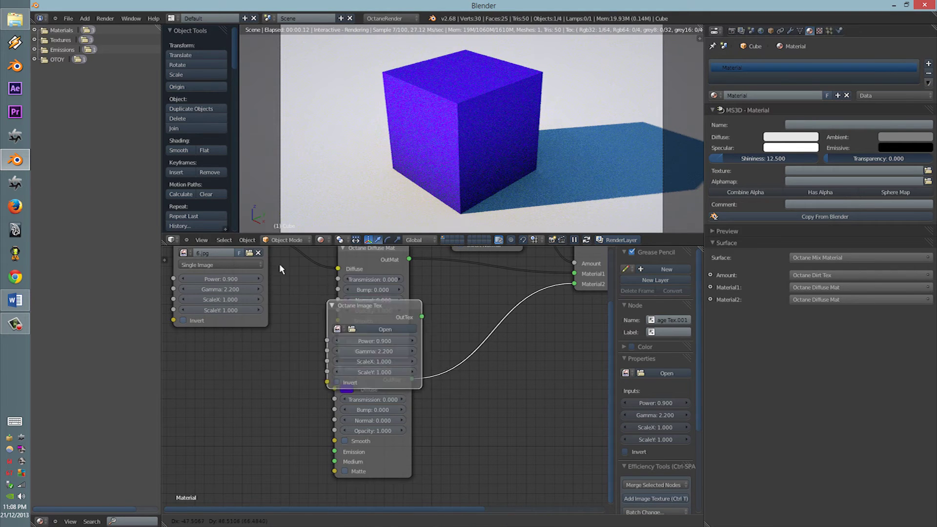
left_click(220, 356)
left_click_drag(320, 366, 335, 389)
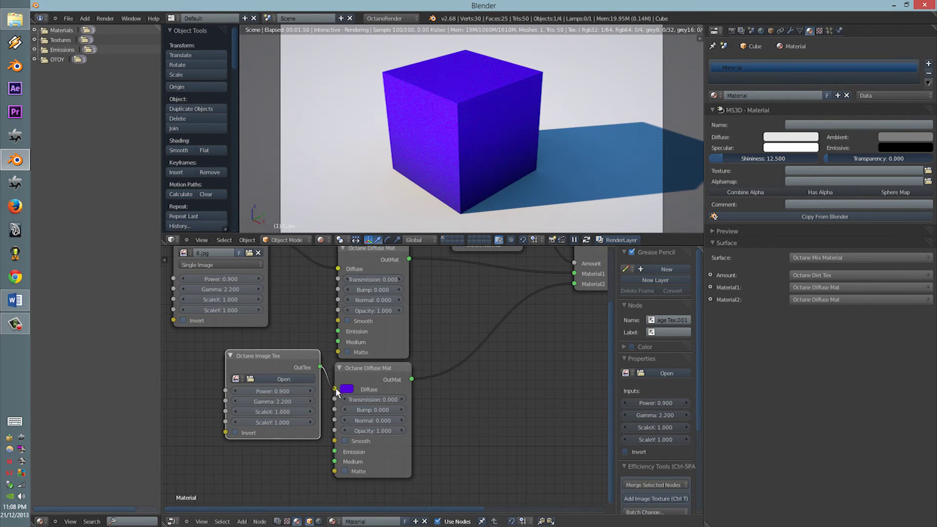
Step: Load 15.jpg from the recent 4K Grunge Textures folder into the new Image Tex node
left_click(284, 379)
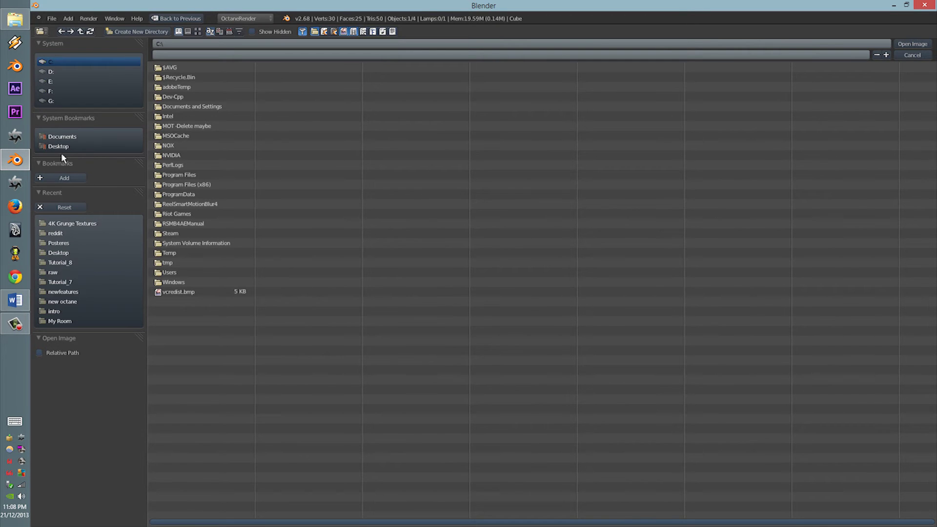
left_click(57, 233)
left_click(195, 214)
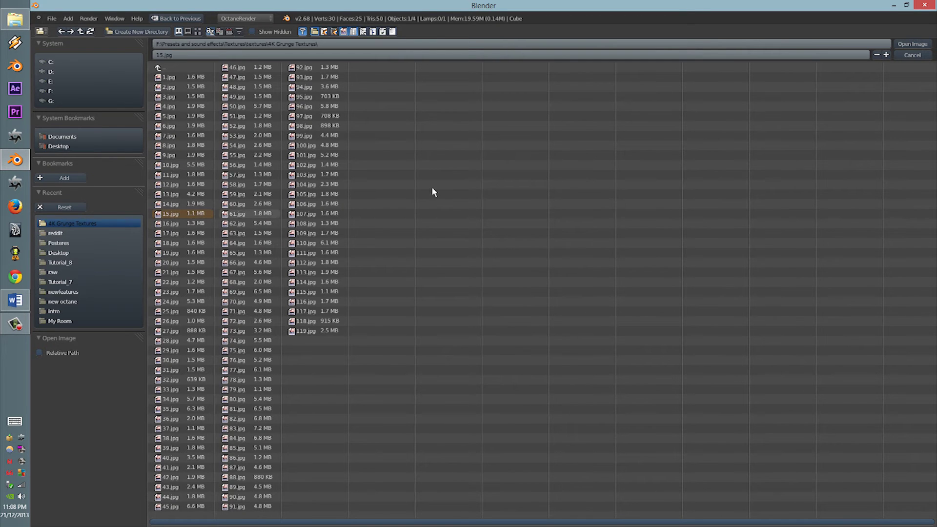
left_click(902, 44)
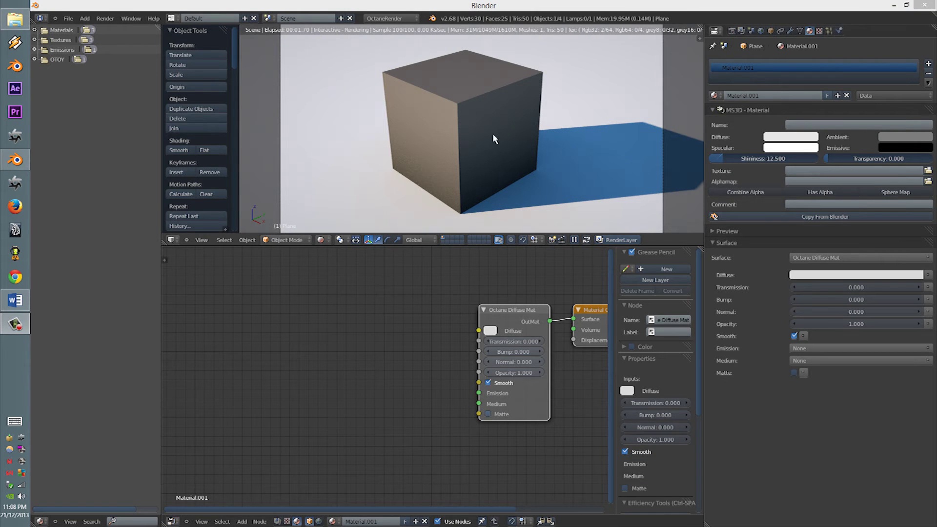
Step: UV unwrap the cube's faces with Cube Projection in wireframe view, and return the 3D view to rendered shading
left_click(492, 134)
key("shift+z")
right_click(460, 119)
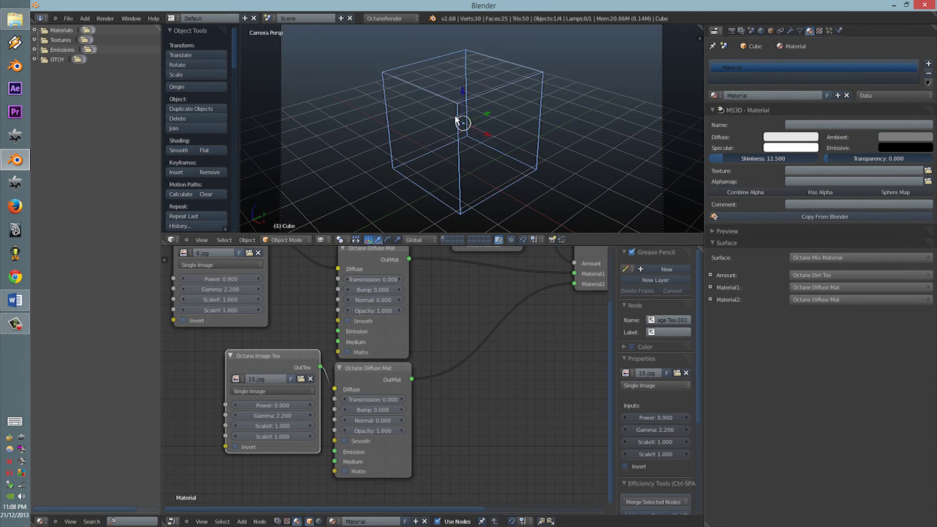
key("Tab")
key("u")
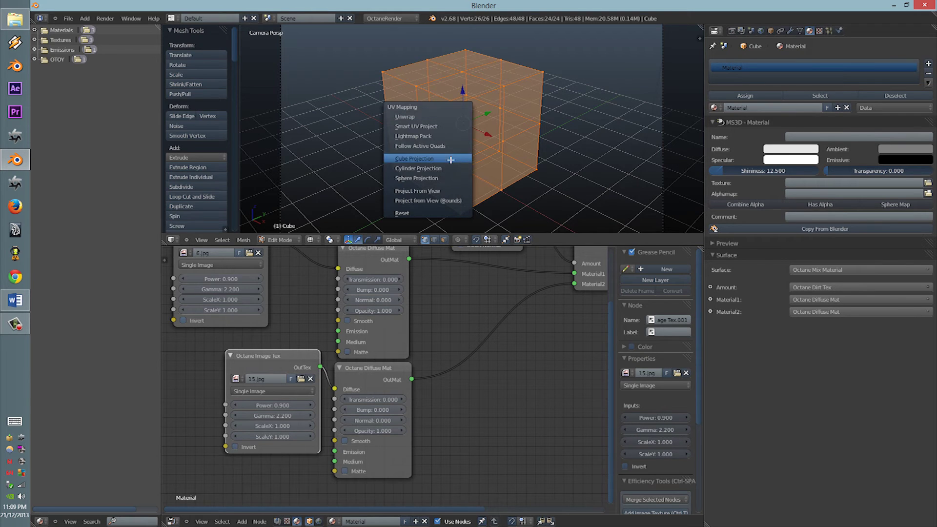
left_click(414, 159)
key("Tab")
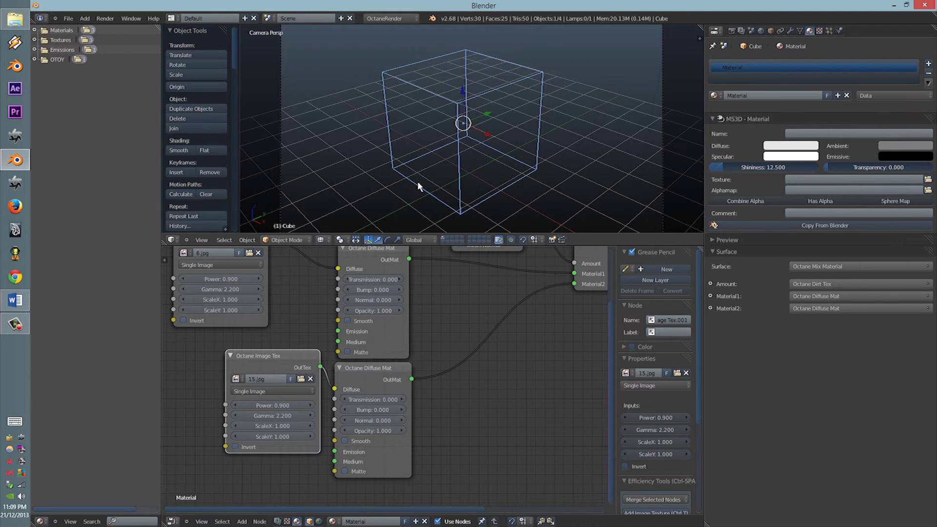
left_click(320, 240)
left_click(371, 216)
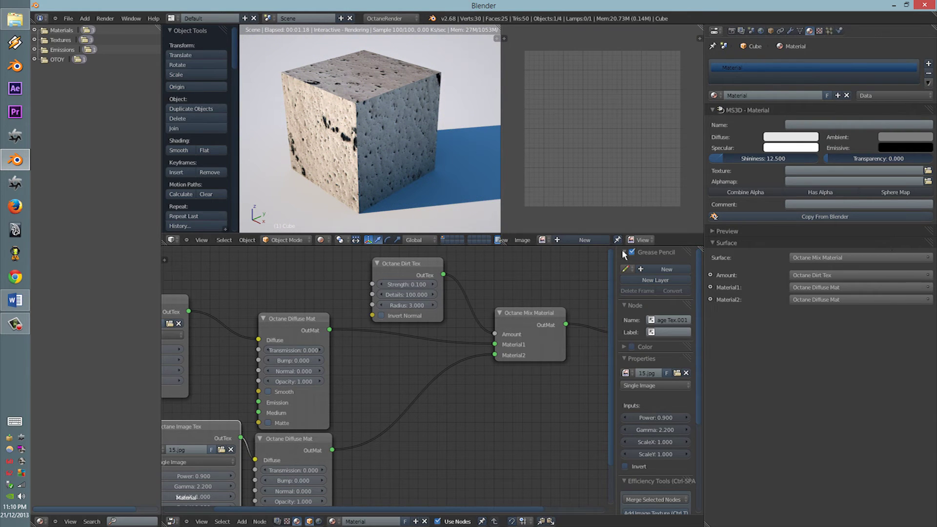
Step: Raise the Dirt Tex node's Strength to 5.921
middle_click_drag(426, 353, 465, 375)
scroll(452, 358, "up", 3)
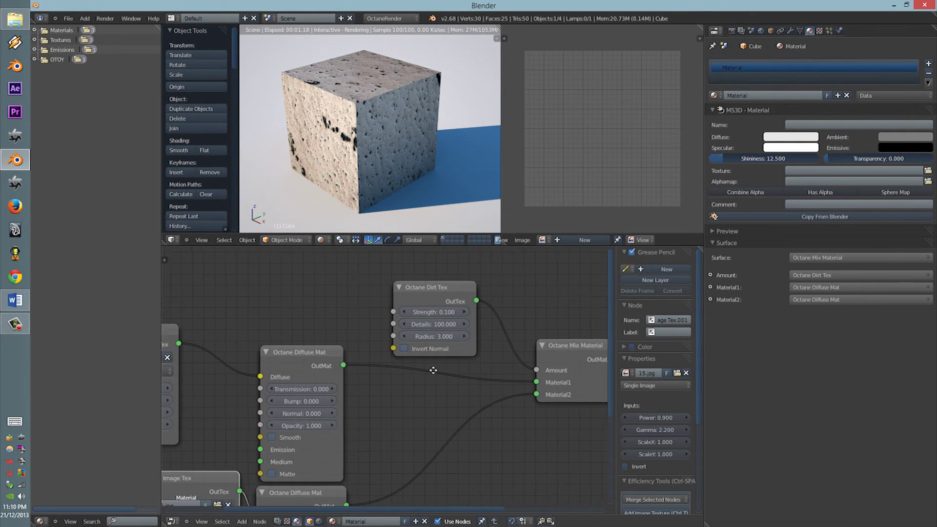
left_click_drag(437, 314, 609, 306)
scroll(347, 140, "up", 1)
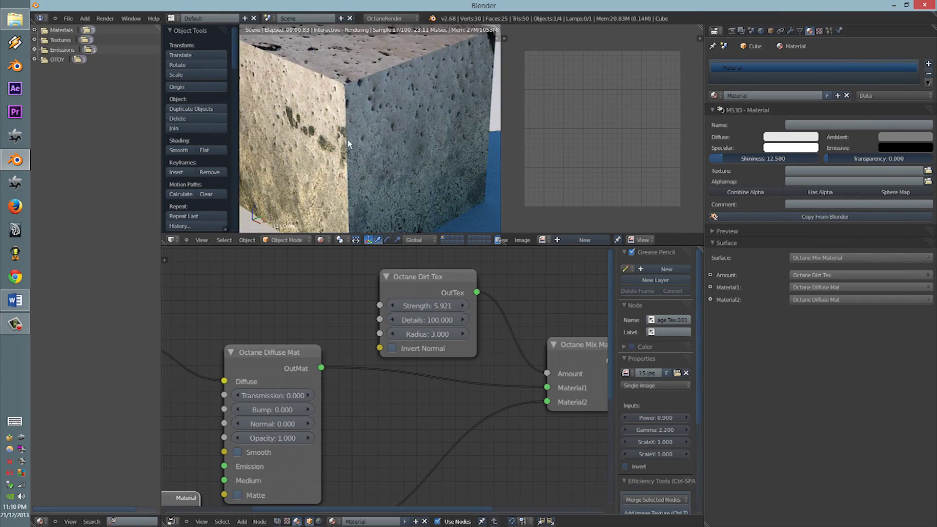
scroll(347, 139, "down", 1)
left_click(347, 139)
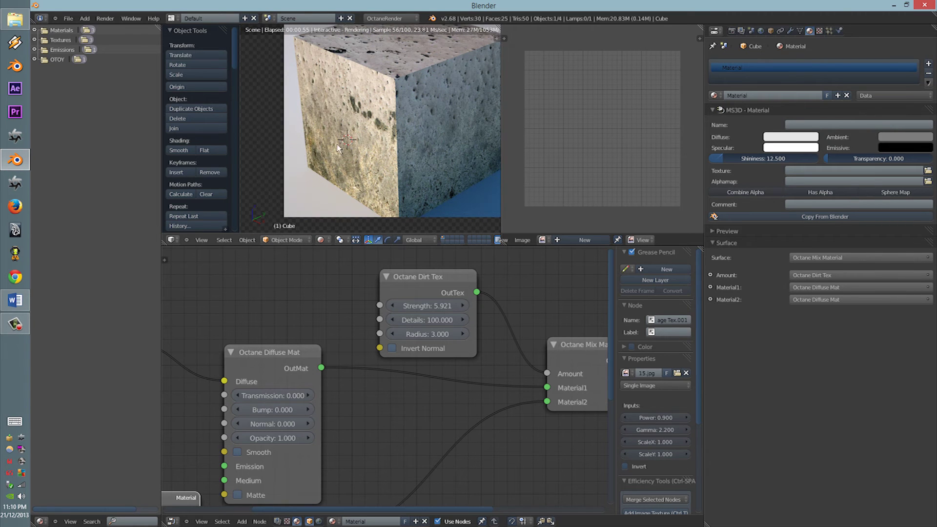
Step: Enlarge the rendered 3D view by hiding its tool shelf, extending its height and merging the adjacent image editor into it
key("t")
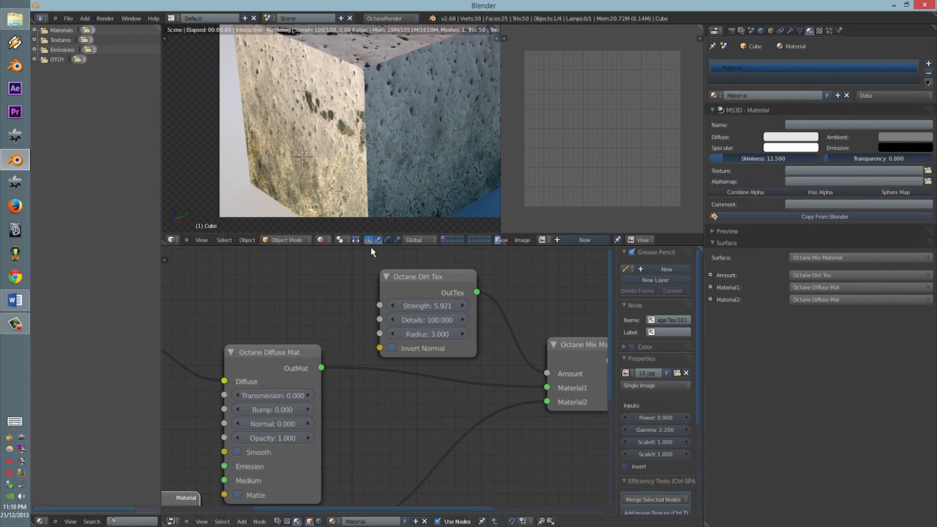
left_click_drag(372, 245, 372, 257)
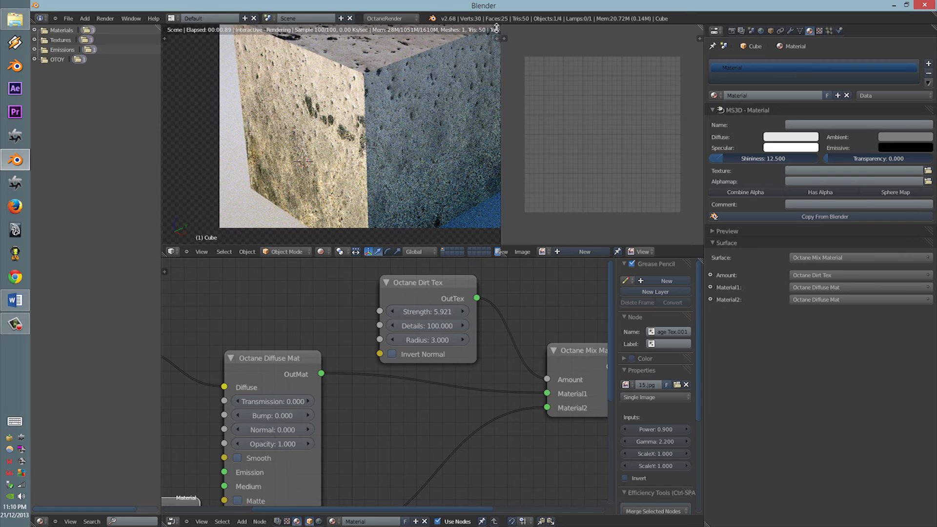
left_click_drag(499, 27, 557, 34)
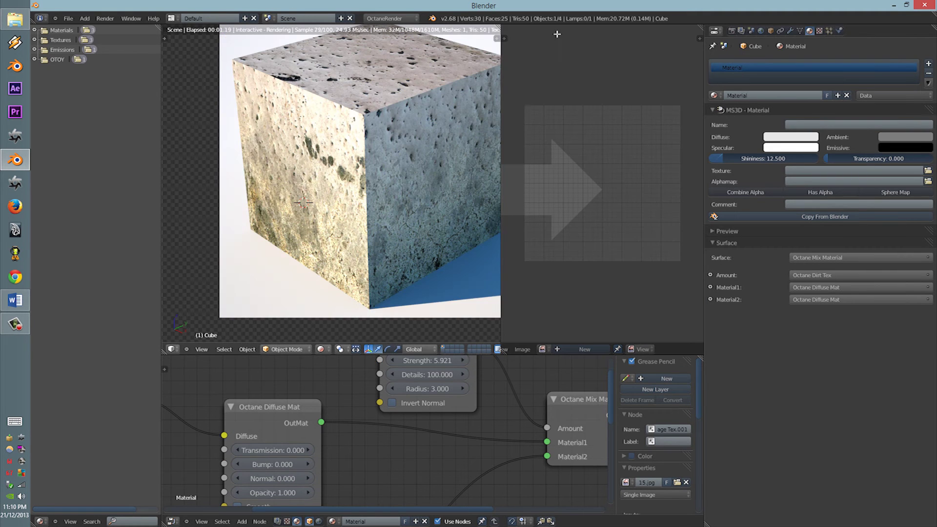
left_click_drag(493, 148, 493, 149)
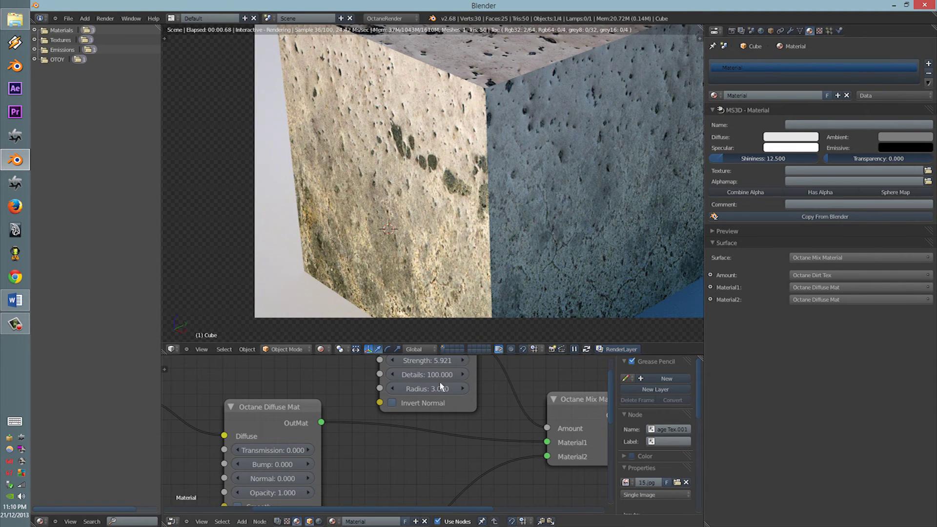
Step: Try a Strength of 0.100 on the Dirt Tex node, and settle on 7.228
middle_click_drag(446, 374, 412, 417)
left_click_drag(394, 404, 151, 385)
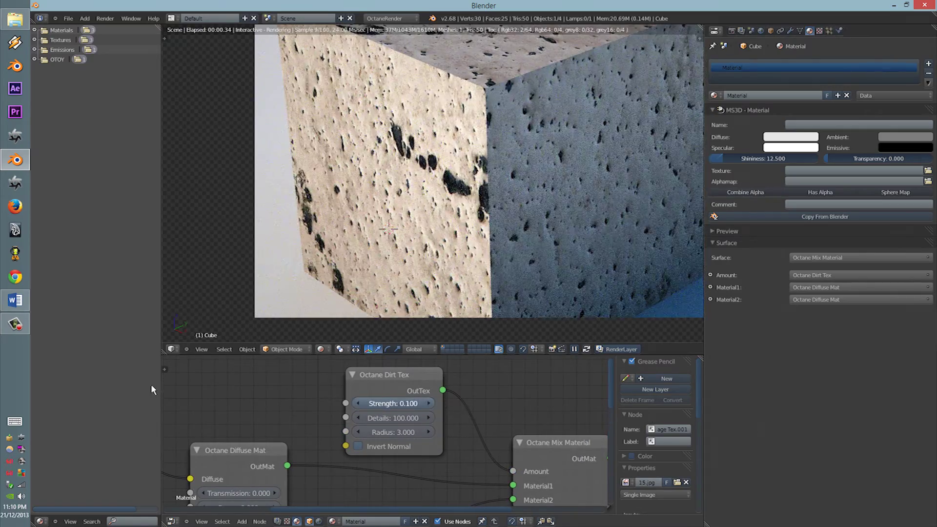
left_click_drag(213, 389, 471, 390)
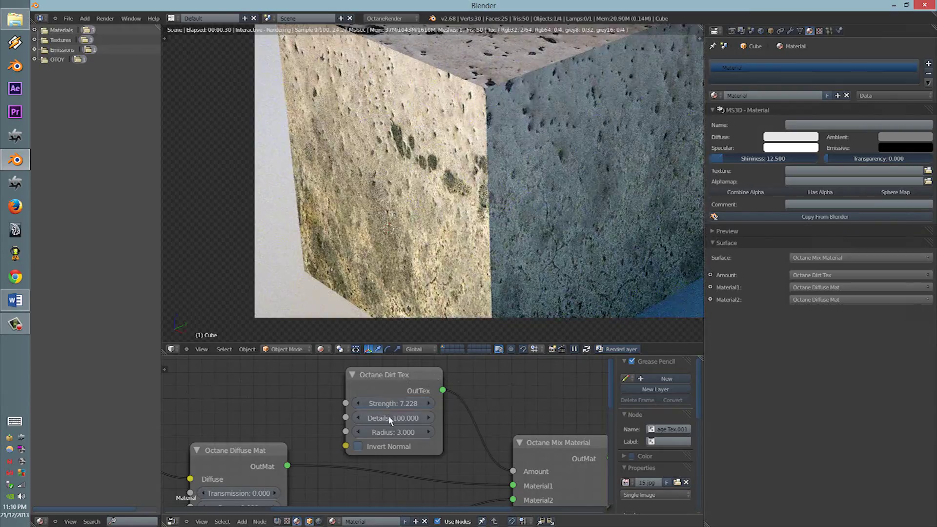
Step: Try Radius values of 3.8 and 1 on the Dirt Tex node
left_click(428, 432)
left_click(428, 434)
left_click(427, 433)
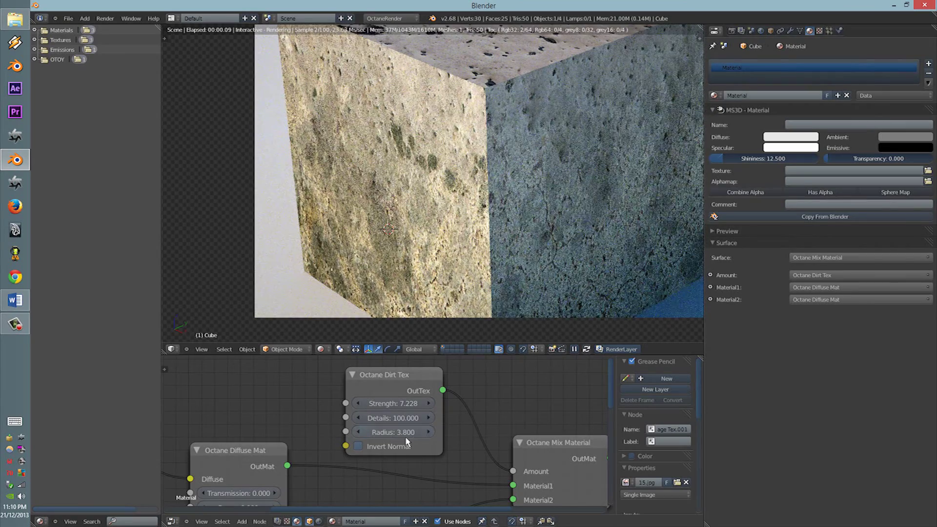
double_click(405, 432)
type("1")
key("Return")
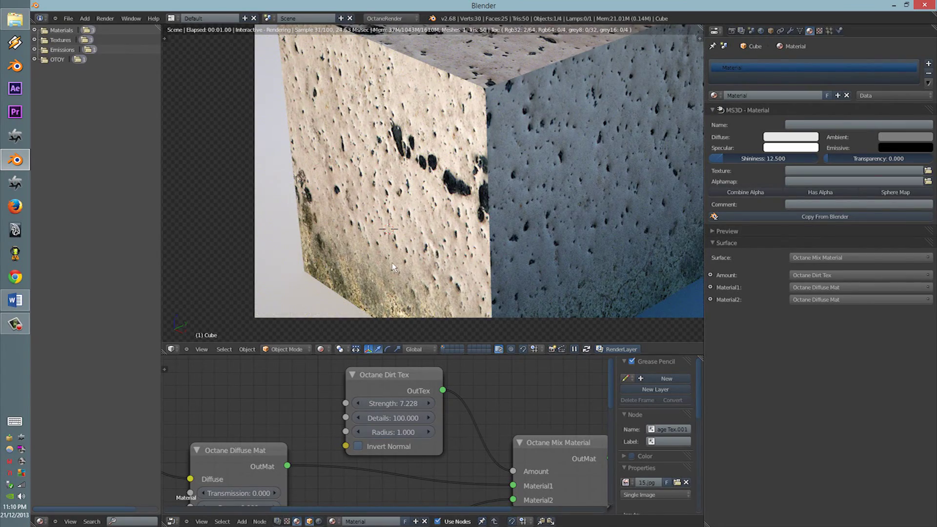
Step: Try a Radius of 3 on the Dirt Tex node, and settle on 4
middle_click_drag(435, 210, 378, 211, "shift")
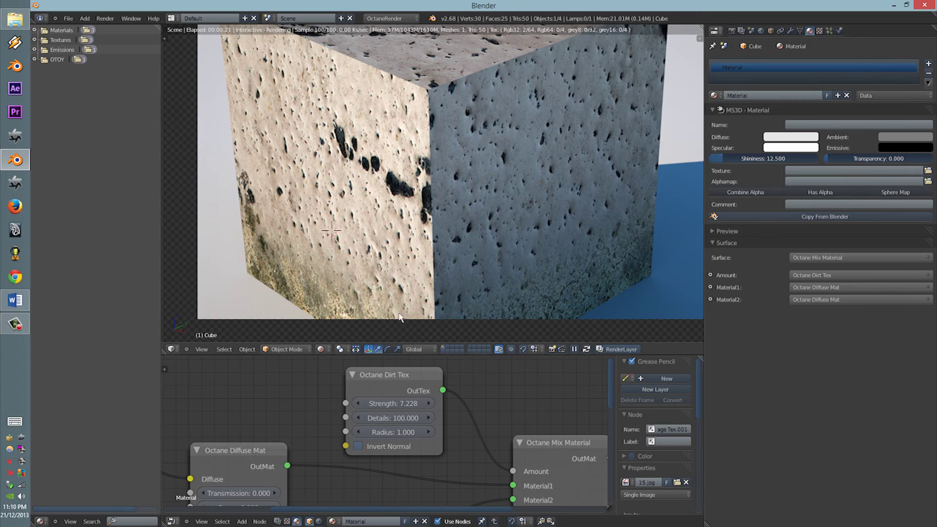
double_click(406, 435)
type("2")
key("Return")
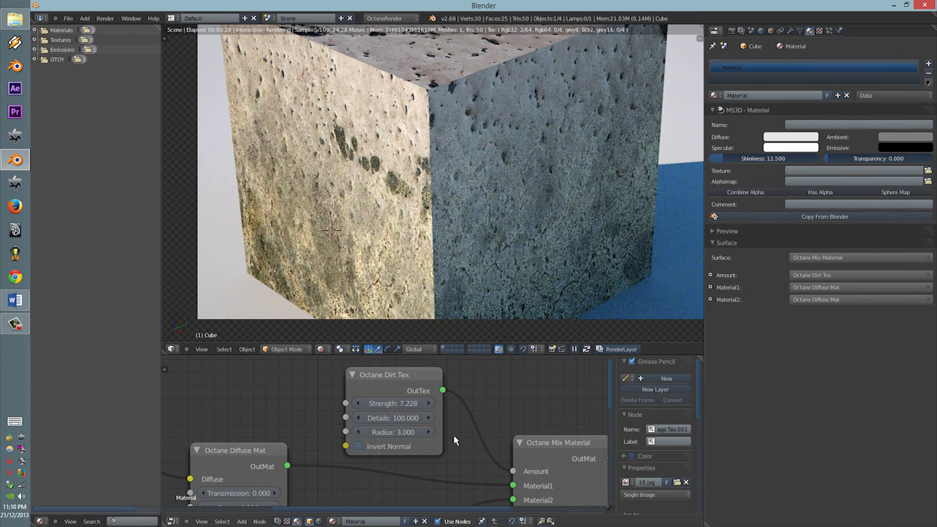
left_click(424, 432)
type("4")
key("Return")
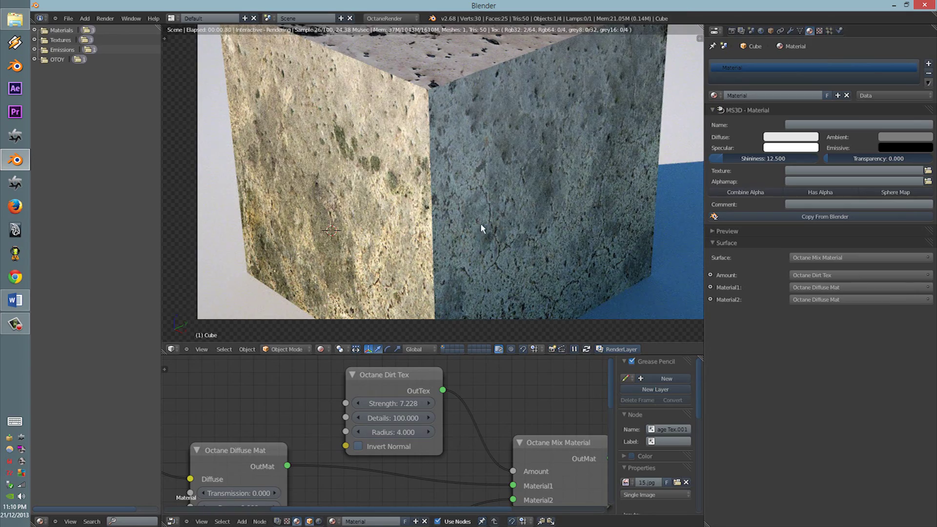
Step: Try Invert Normal on the Dirt Tex node and switch it off again
scroll(480, 224, "down", 3)
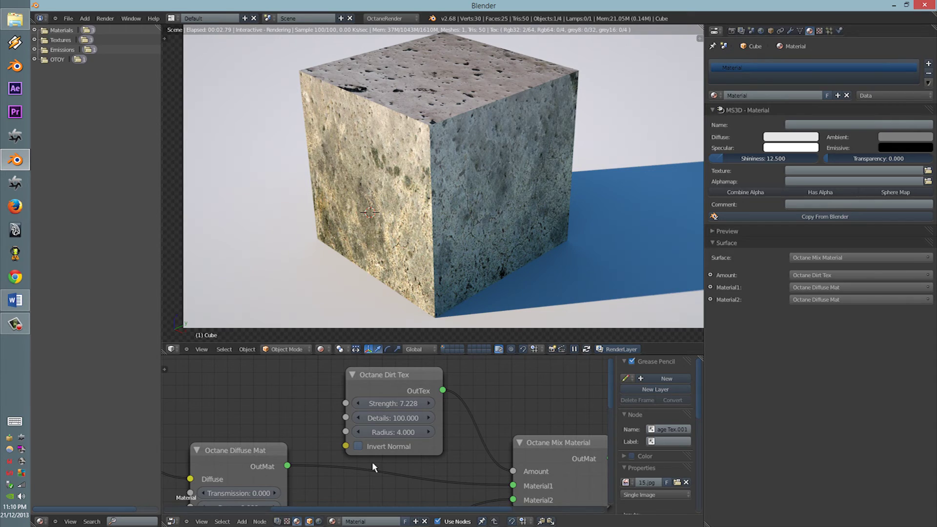
left_click(375, 447)
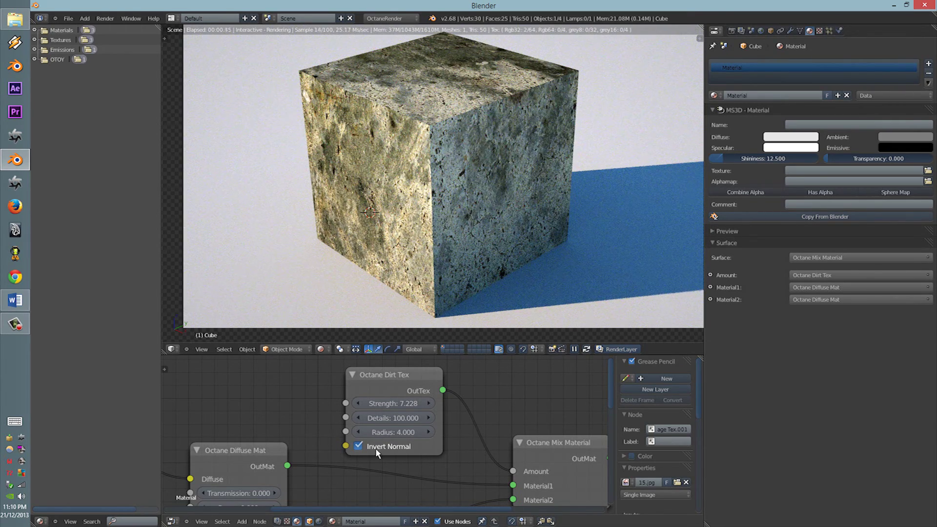
left_click(376, 447)
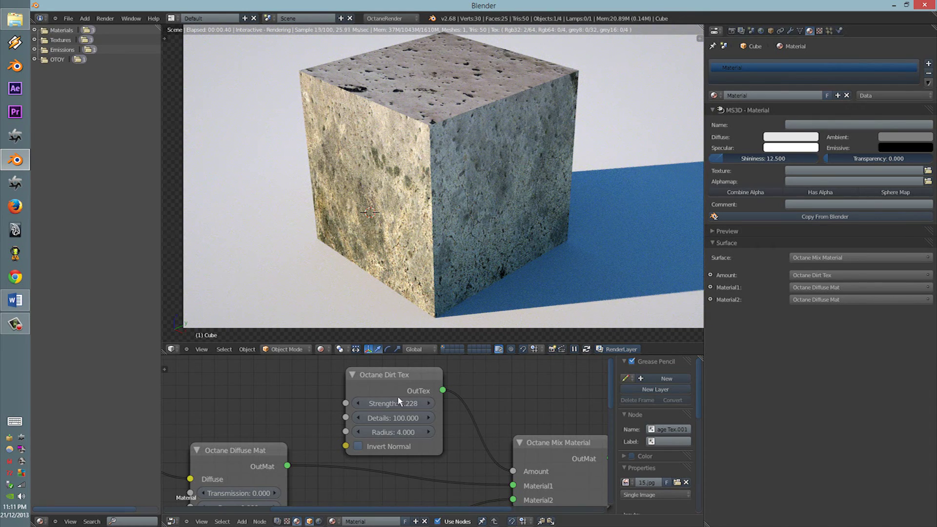
scroll(451, 423, "down", 1)
scroll(452, 423, "down", 1)
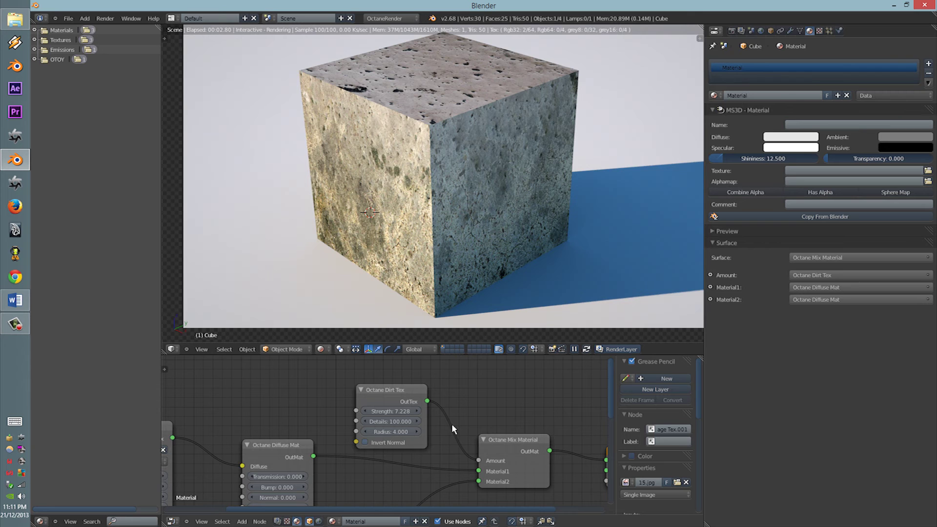
left_click(429, 200)
scroll(430, 204, "down", 3)
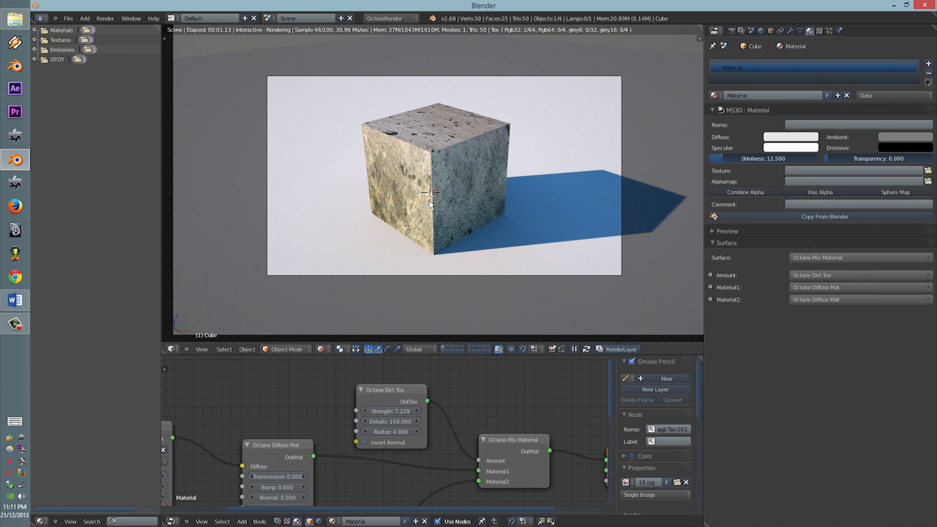